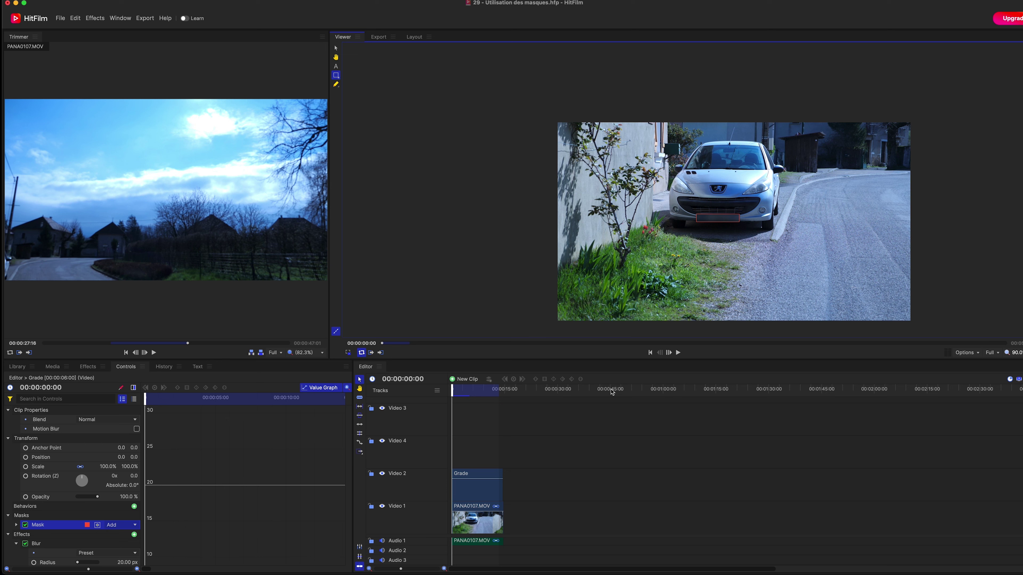
Scrub the video from its start to about 00:00:07:16 and back to examine how the fixed mask follows the licence plate
{"action": "left_click_drag", "start_coordinate": [450, 397], "coordinate": [480, 396]}
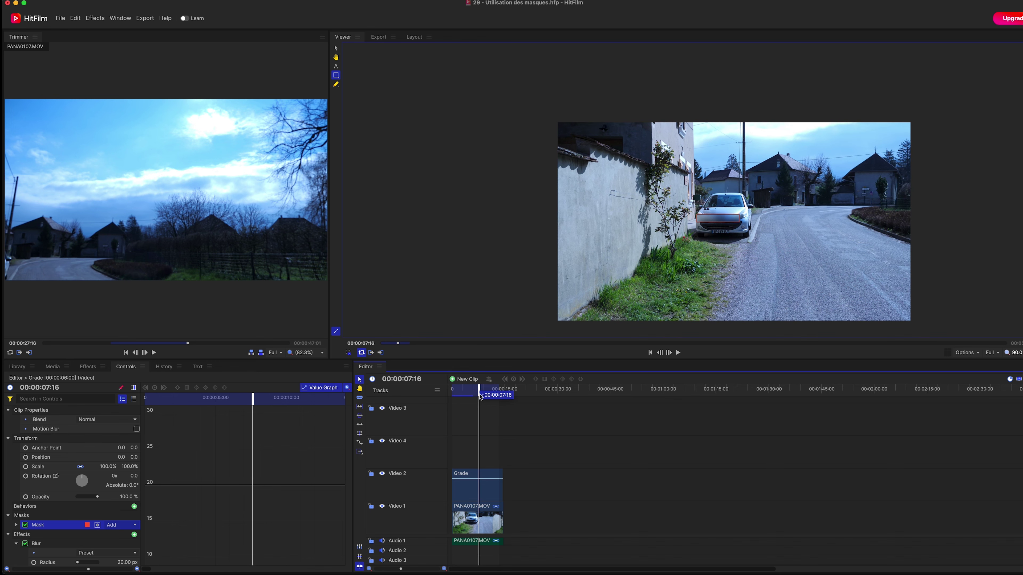
{"action": "left_click_drag", "start_coordinate": [481, 397], "coordinate": [439, 400]}
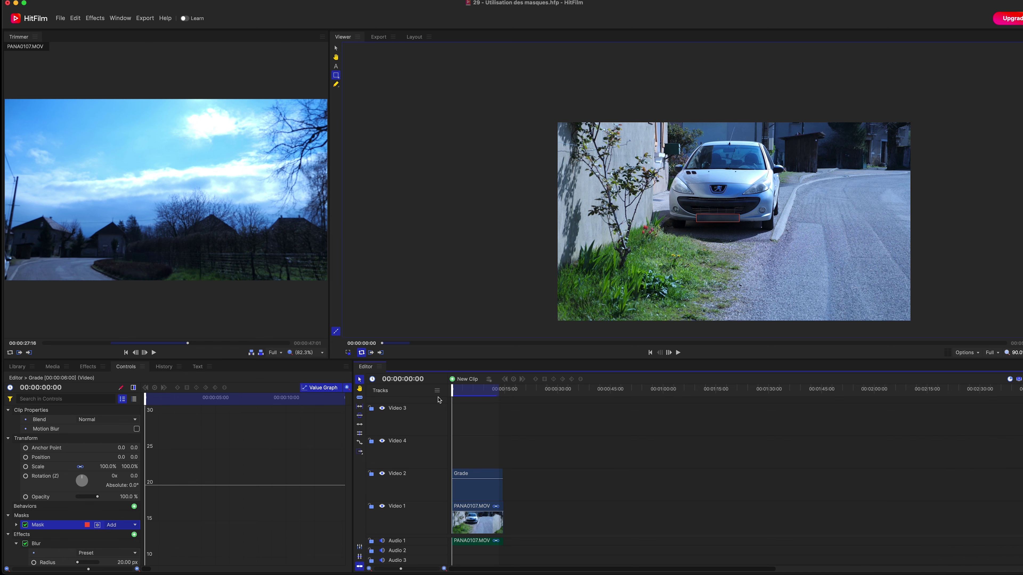
{"action": "left_click_drag", "start_coordinate": [461, 397], "coordinate": [387, 397]}
Switch the mask off and on again to compare the Grade clip's blur with and without it
{"action": "left_click", "coordinate": [134, 388]}
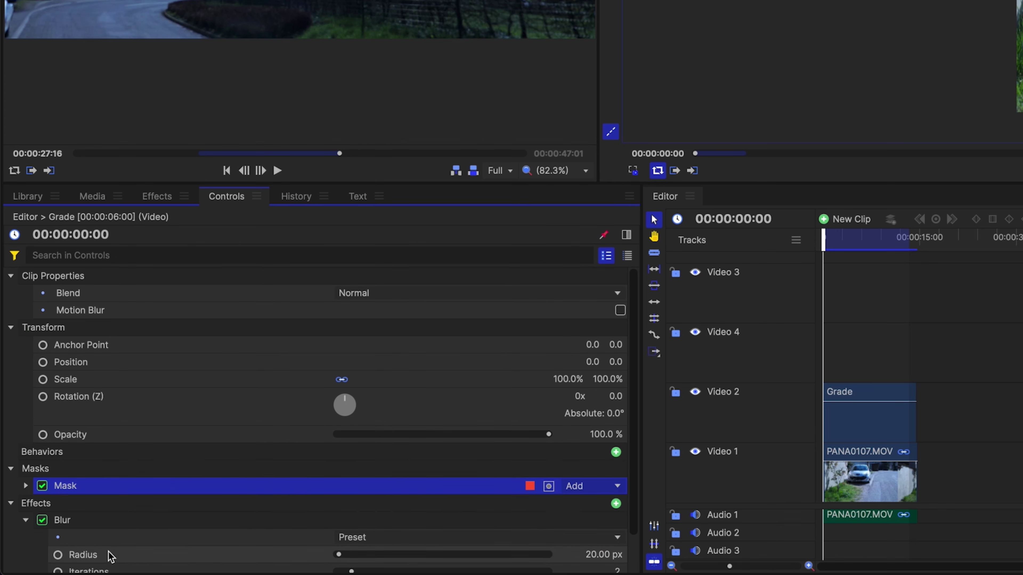
{"action": "left_click", "coordinate": [42, 486]}
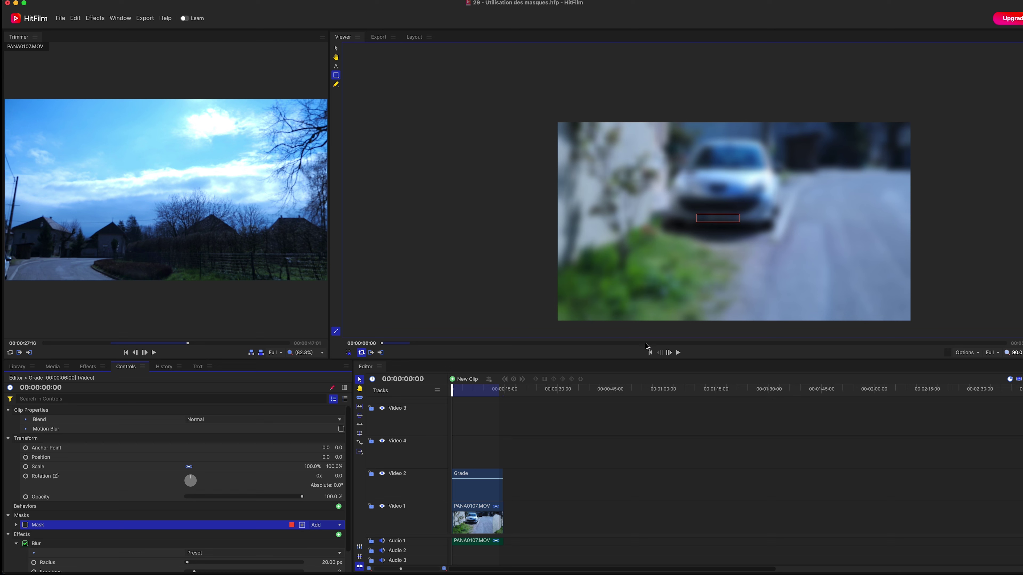
{"action": "left_click", "coordinate": [25, 525]}
Collapse the Effects group and expand the mask's Transform properties
{"action": "left_click", "coordinate": [8, 534]}
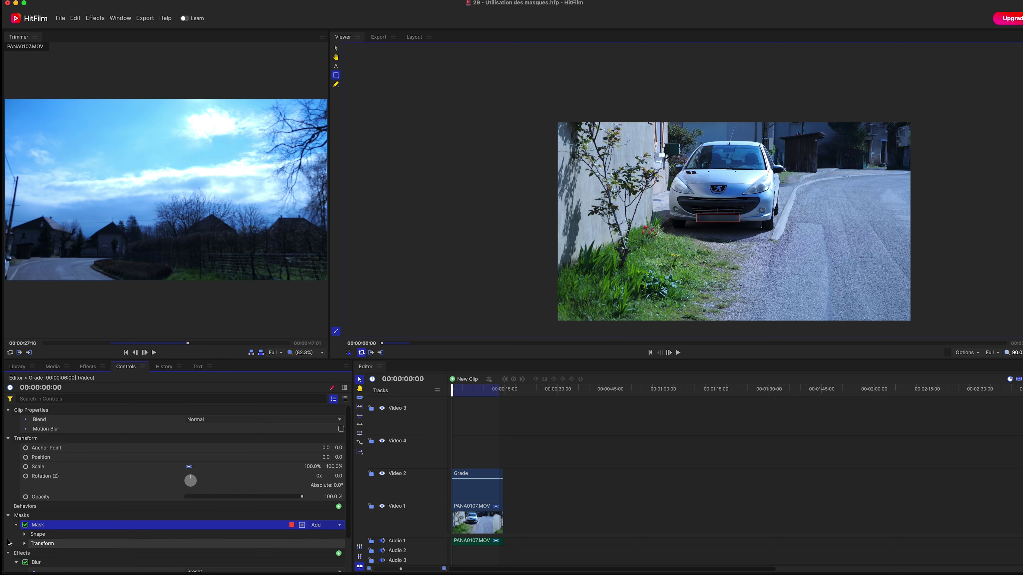
{"action": "left_click", "coordinate": [16, 524]}
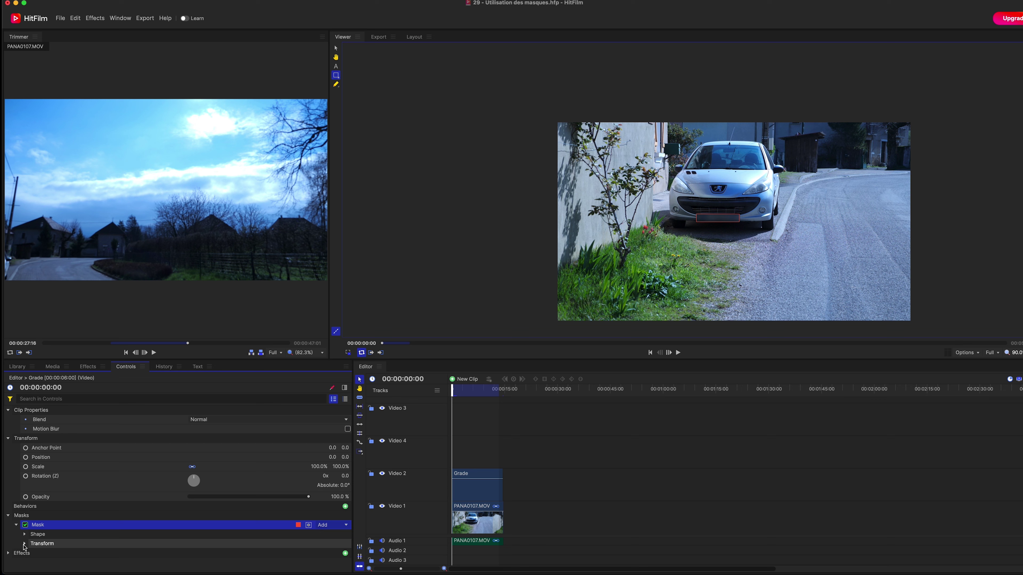
{"action": "left_click", "coordinate": [24, 544]}
{"action": "scroll", "coordinate": [137, 526], "scroll_direction": "down", "scroll_amount": 2}
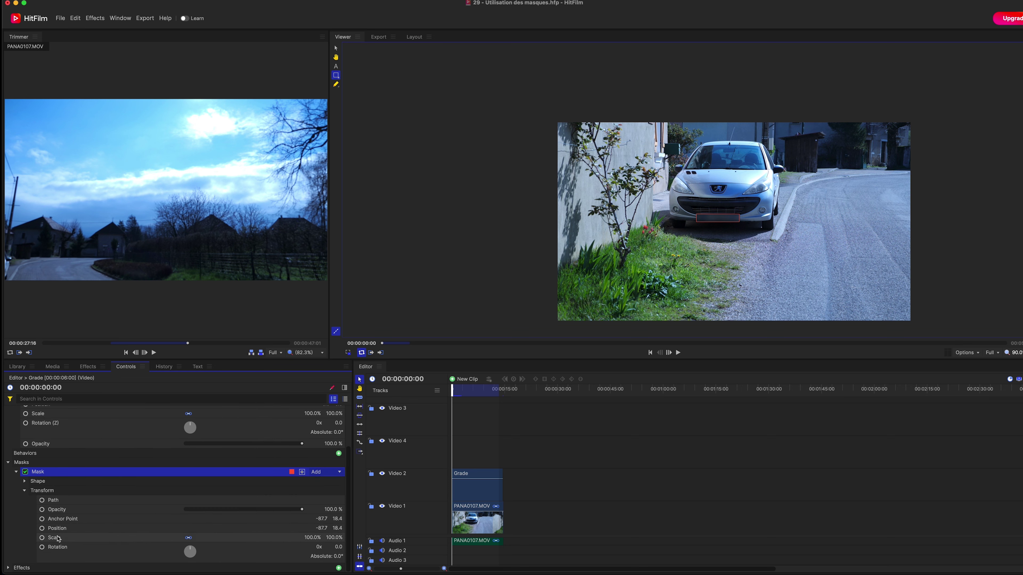
{"action": "left_click", "coordinate": [58, 532]}
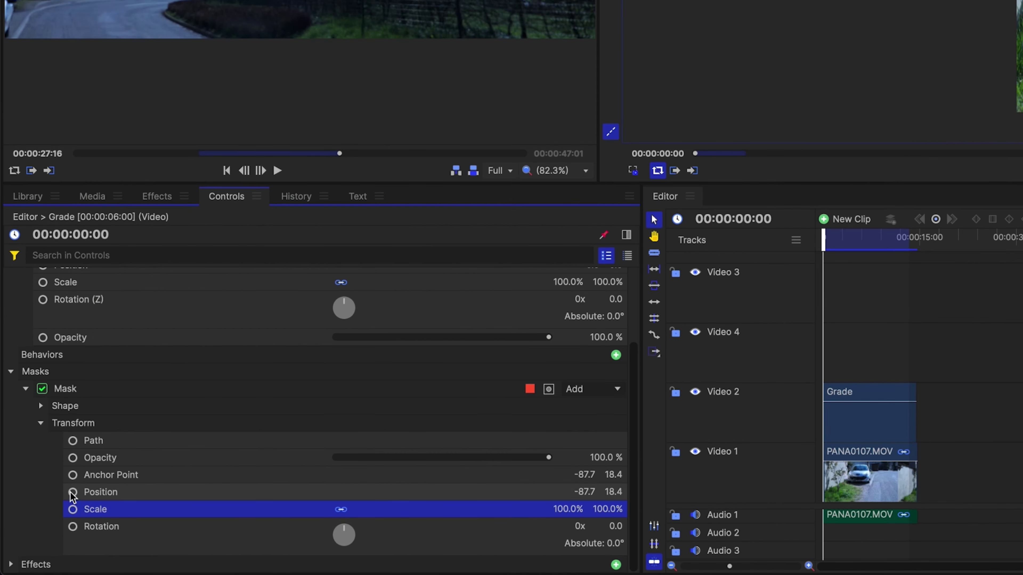
Enable keyframing for the mask's Position and Scale at 00:00:00:00
{"action": "left_click", "coordinate": [72, 492]}
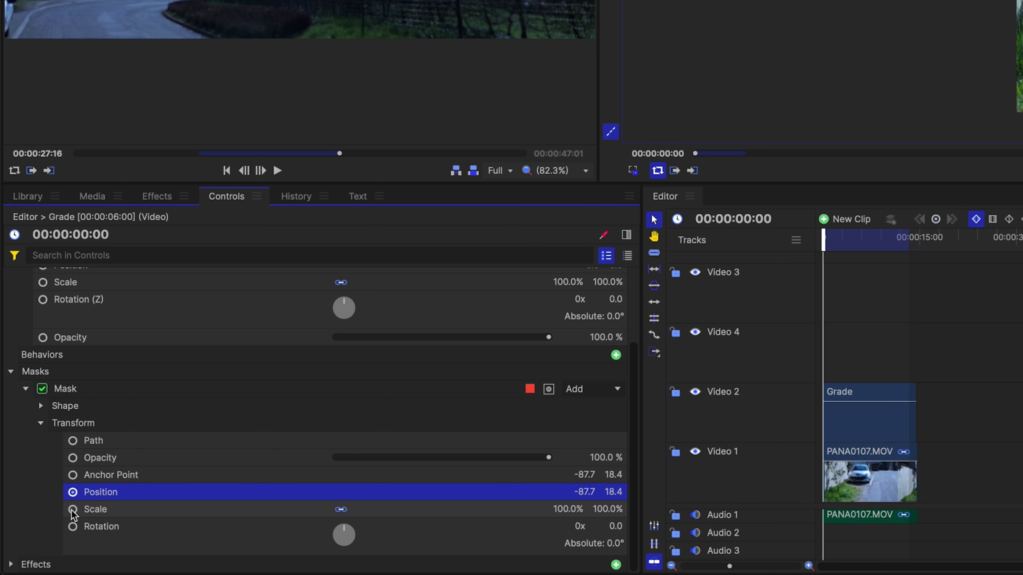
{"action": "left_click", "coordinate": [73, 511]}
{"action": "left_click", "coordinate": [73, 508]}
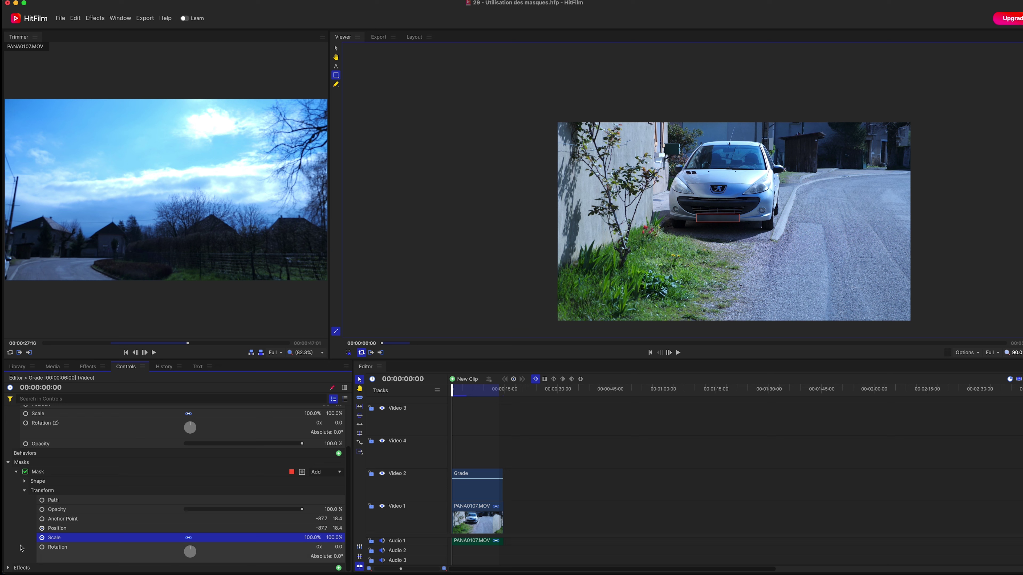
{"action": "left_click", "coordinate": [42, 538]}
{"action": "left_click", "coordinate": [45, 530]}
{"action": "left_click", "coordinate": [42, 530]}
{"action": "left_click", "coordinate": [46, 538]}
{"action": "left_click", "coordinate": [43, 538]}
Show a widened keyframe timeline beside the mask's properties, with the value graph turned off
{"action": "left_click", "coordinate": [344, 388]}
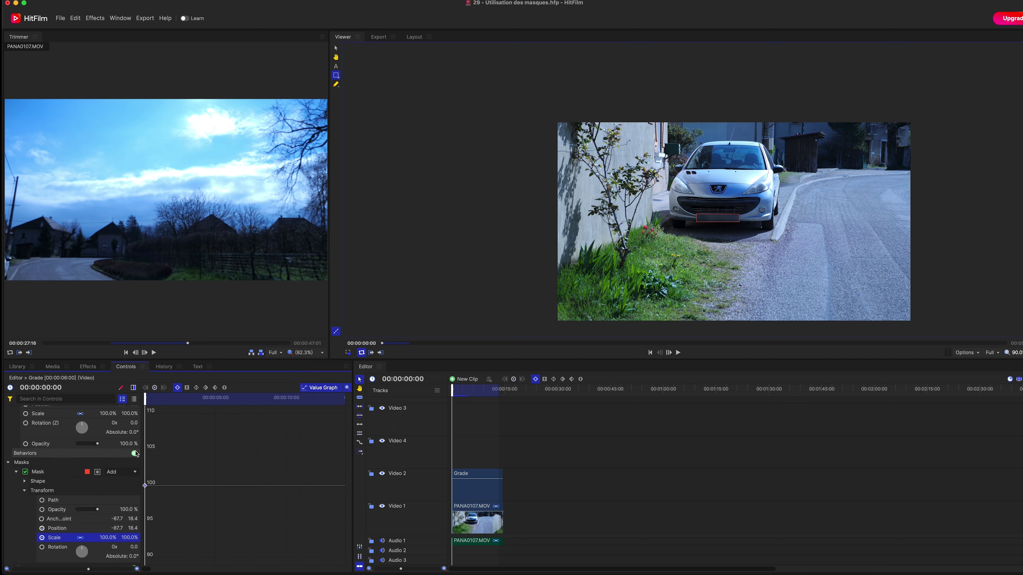
{"action": "left_click_drag", "start_coordinate": [351, 400], "coordinate": [579, 406]}
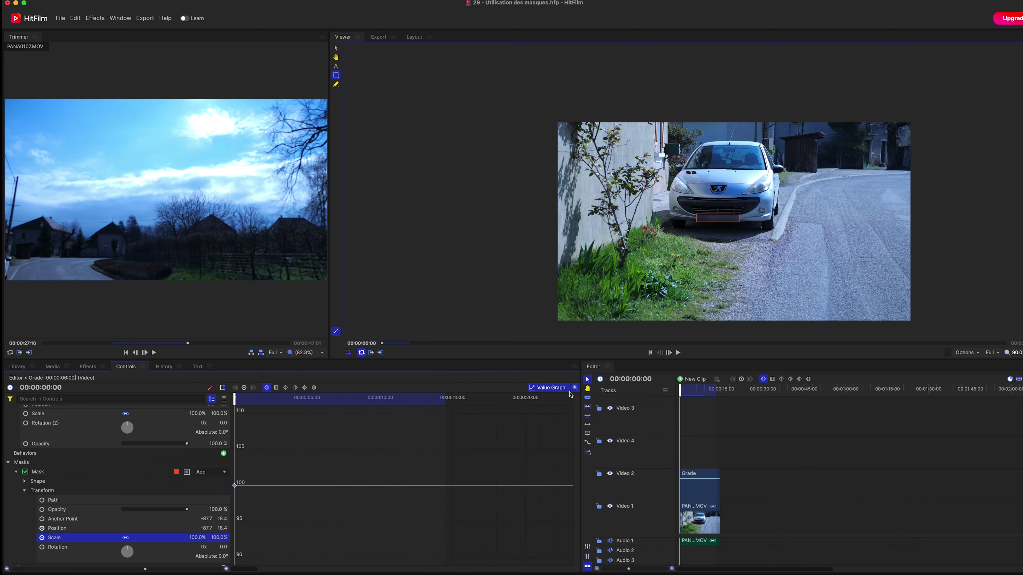
{"action": "left_click", "coordinate": [552, 389]}
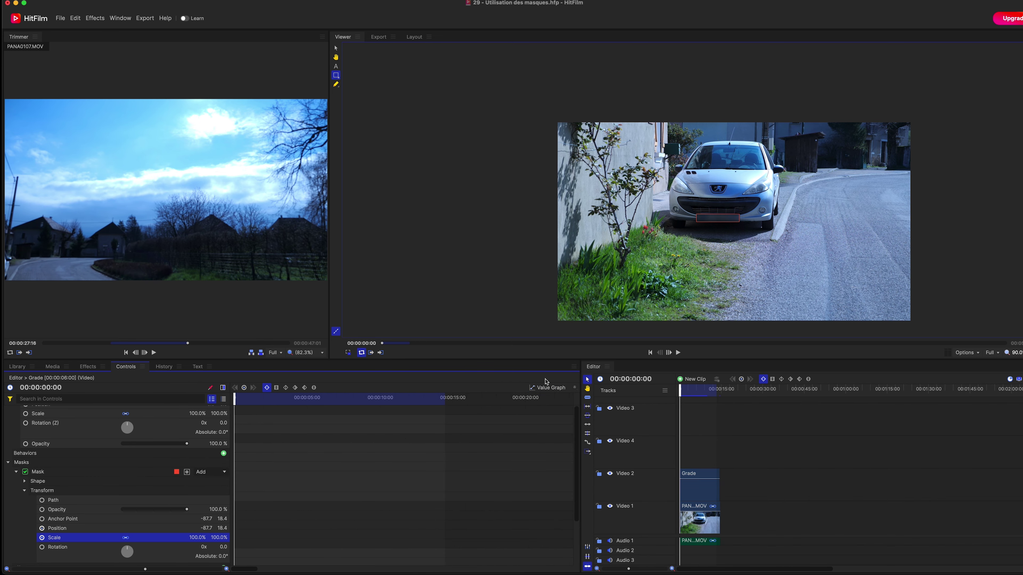
{"action": "left_click", "coordinate": [548, 388]}
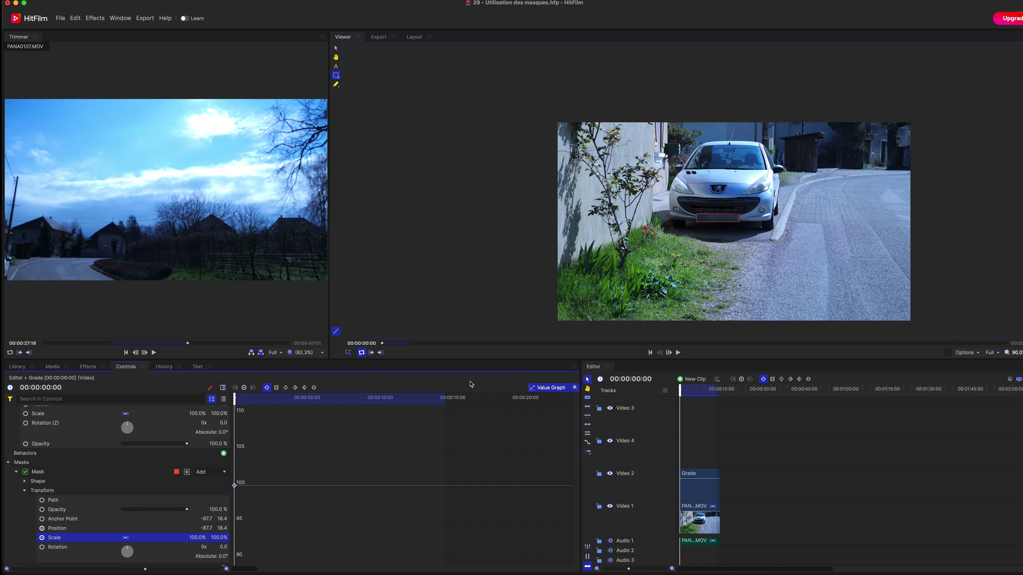
{"action": "left_click", "coordinate": [547, 392]}
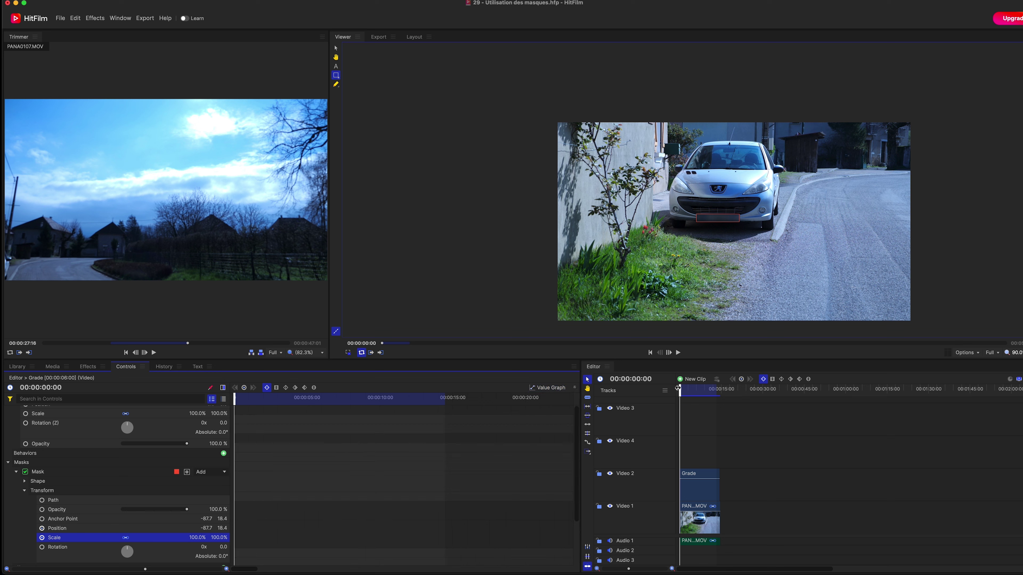
Advance to 00:00:00:20 and move the mask back over the licence plate, to position about -94.4, 5.7
{"action": "key", "text": "super+shift+Right"}
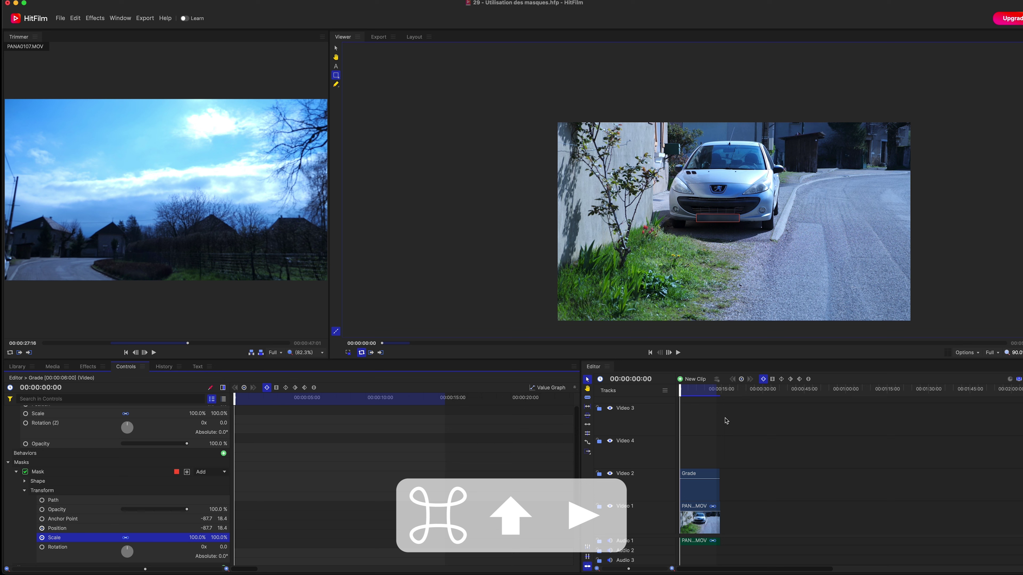
{"action": "key", "text": "super+shift+Right"}
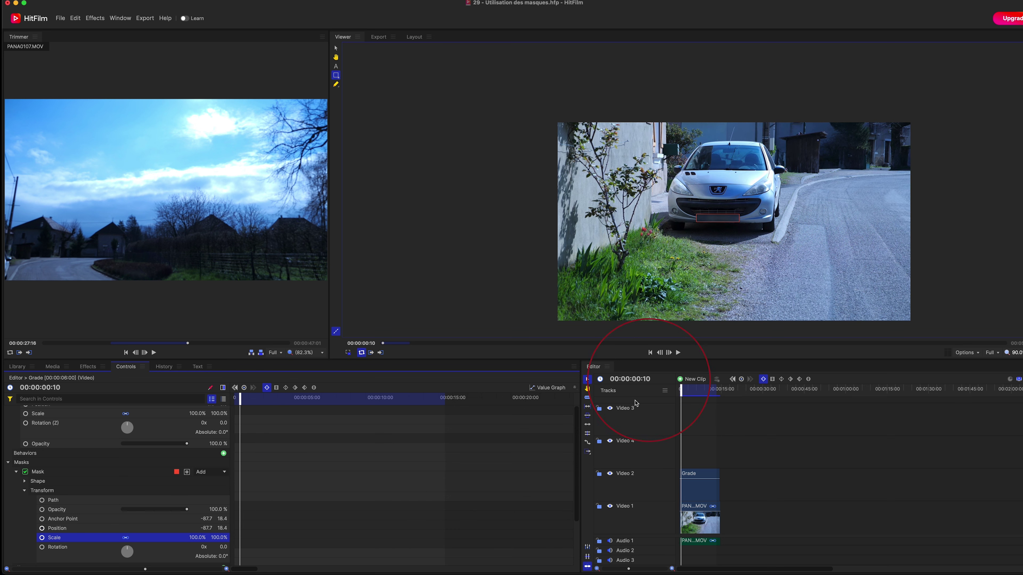
{"action": "scroll", "coordinate": [717, 221], "scroll_direction": "up", "scroll_amount": 5}
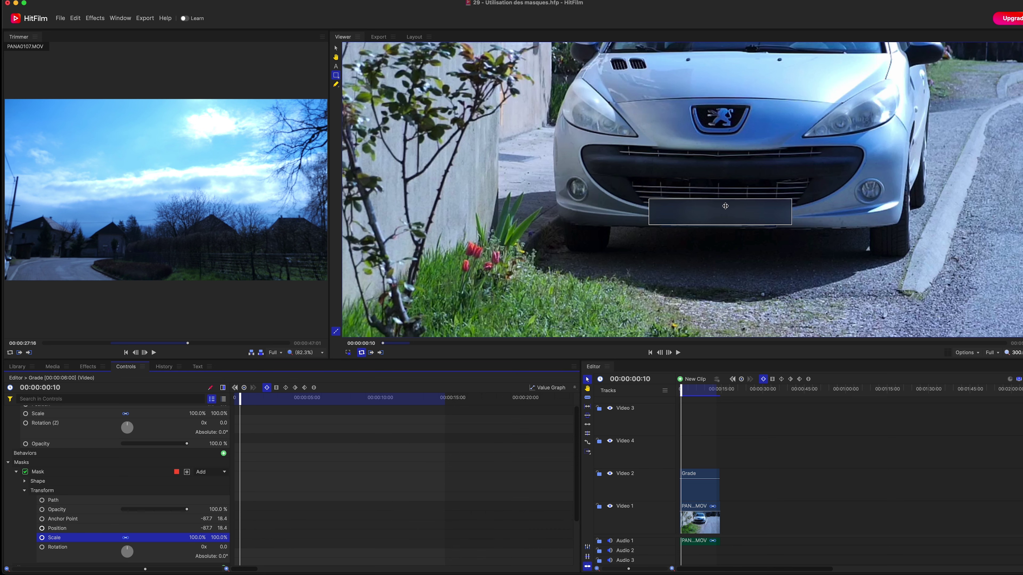
{"action": "key", "text": "super+shift+Right"}
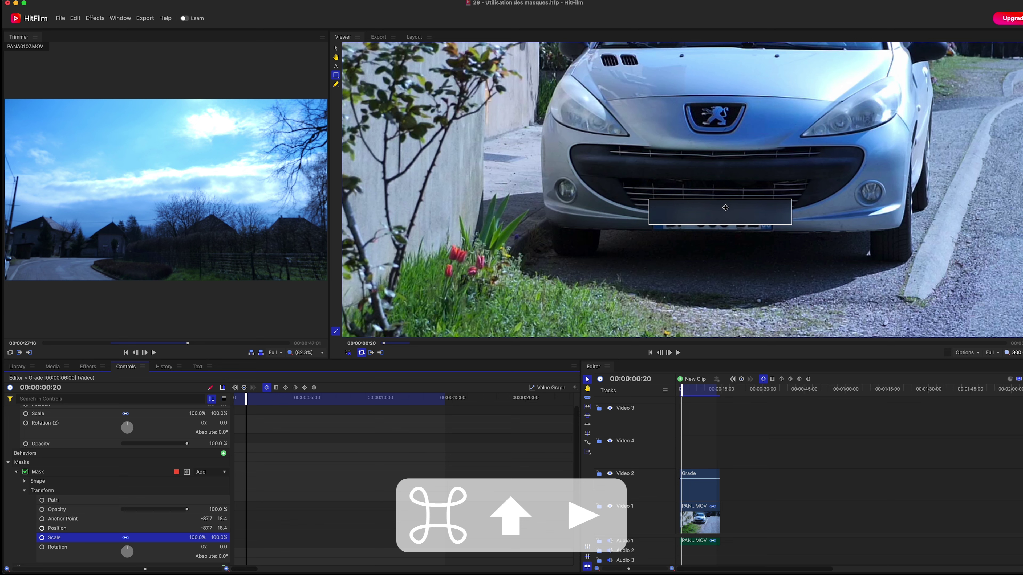
{"action": "left_click_drag", "start_coordinate": [725, 208], "coordinate": [721, 216]}
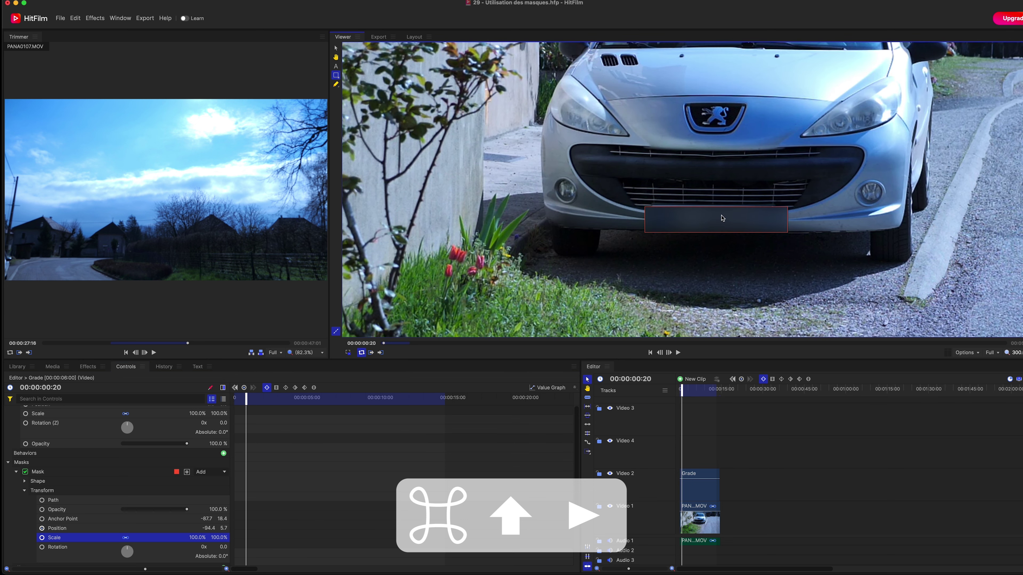
Reposition the mask over the plate at 00:00:01:05 to about -107.1, 3.1 and at 00:00:02:00 to about -83.7, 5.1
{"action": "key", "text": "super+shift+Right"}
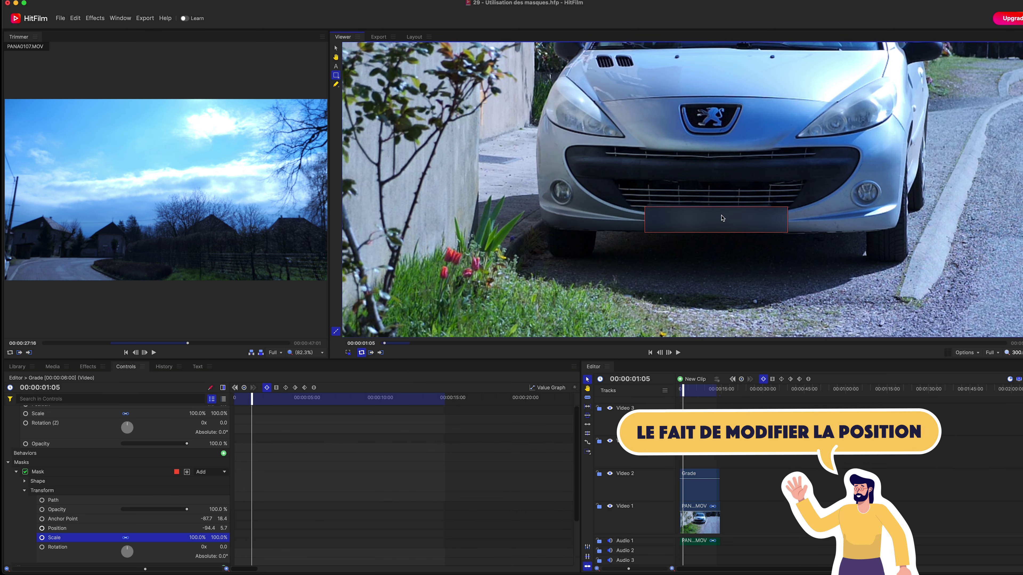
{"action": "left_click_drag", "start_coordinate": [722, 217], "coordinate": [714, 220]}
{"action": "key", "text": "super+shift+Right"}
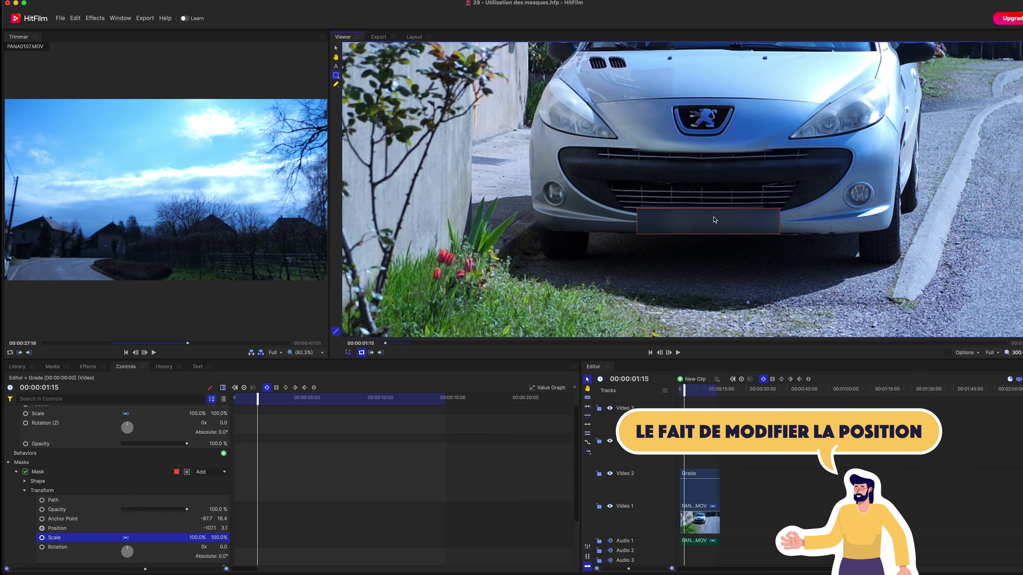
{"action": "key", "text": "super+shift+Right"}
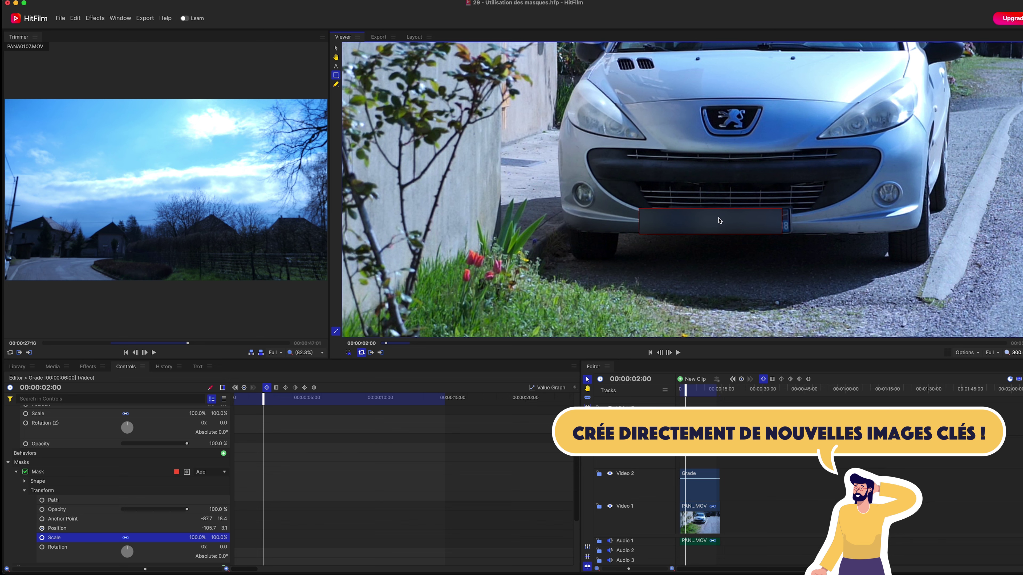
{"action": "left_click_drag", "start_coordinate": [714, 220], "coordinate": [728, 218]}
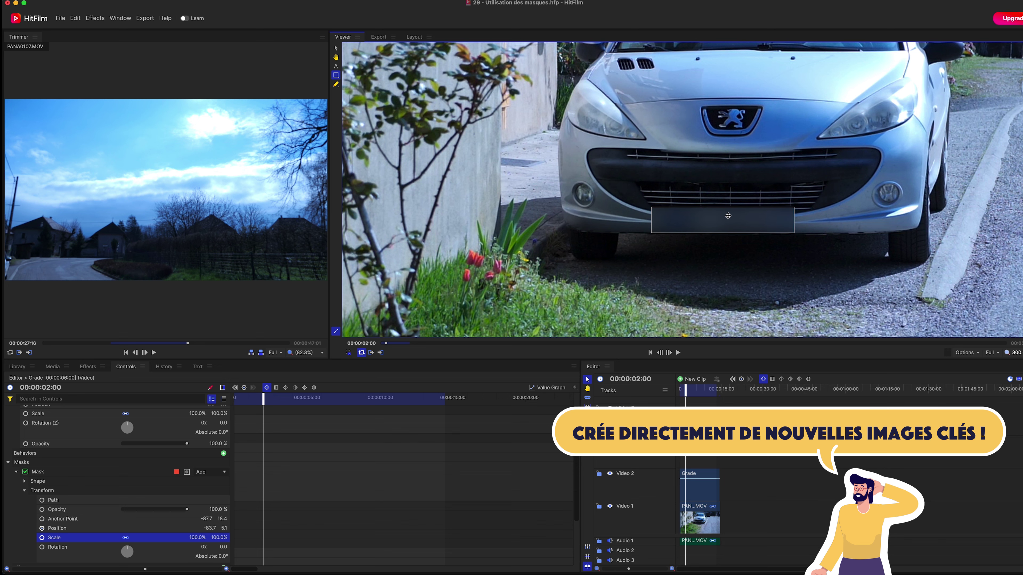
Advance past 00:00:02:10 and move the mask onto the plate, to position about -107.1, -4.2
{"action": "key", "text": "super+shift+Right"}
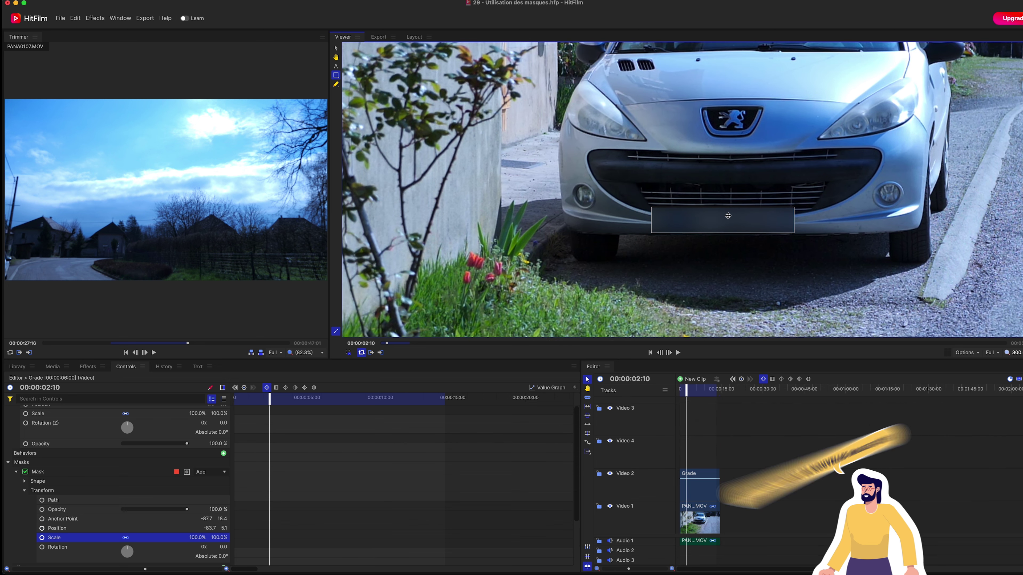
{"action": "key", "text": "super+shift+Right"}
{"action": "left_click_drag", "start_coordinate": [728, 216], "coordinate": [713, 221]}
At 00:00:05:05, move the mask over the plate to about -109.7, -20.8 and reduce its scale to 85%
{"action": "key", "text": "super+shift+Right"}
{"action": "key", "text": "super+shift+Right"}
{"action": "key", "text": "super+shift+Right"}
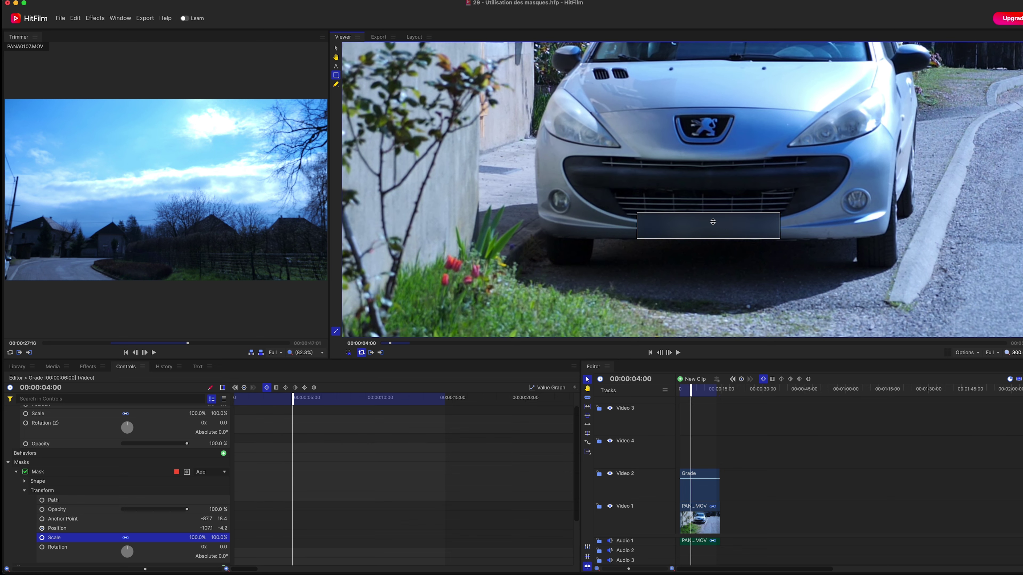
{"action": "key", "text": "super+shift+Right"}
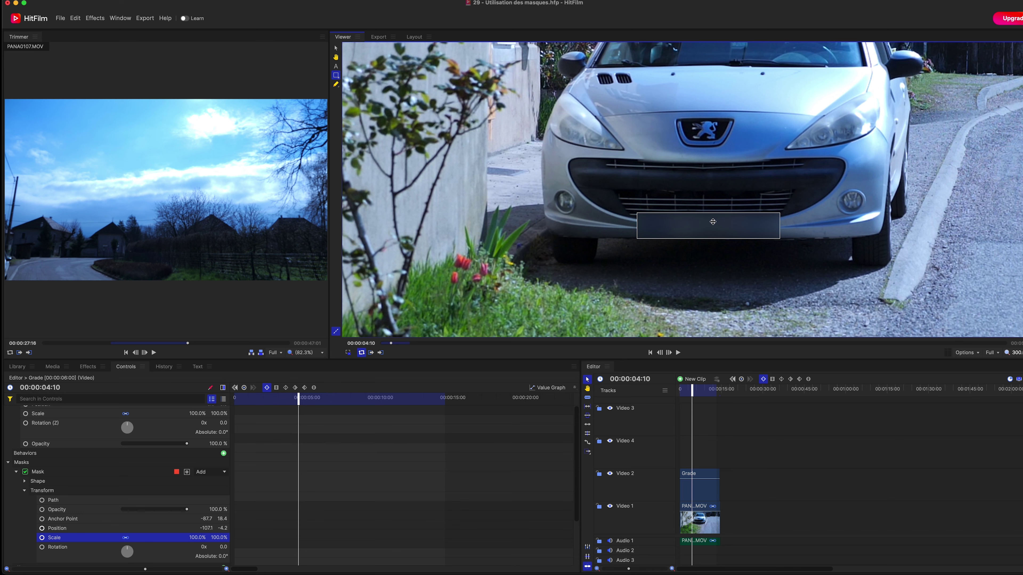
{"action": "key", "text": "super+shift+Right"}
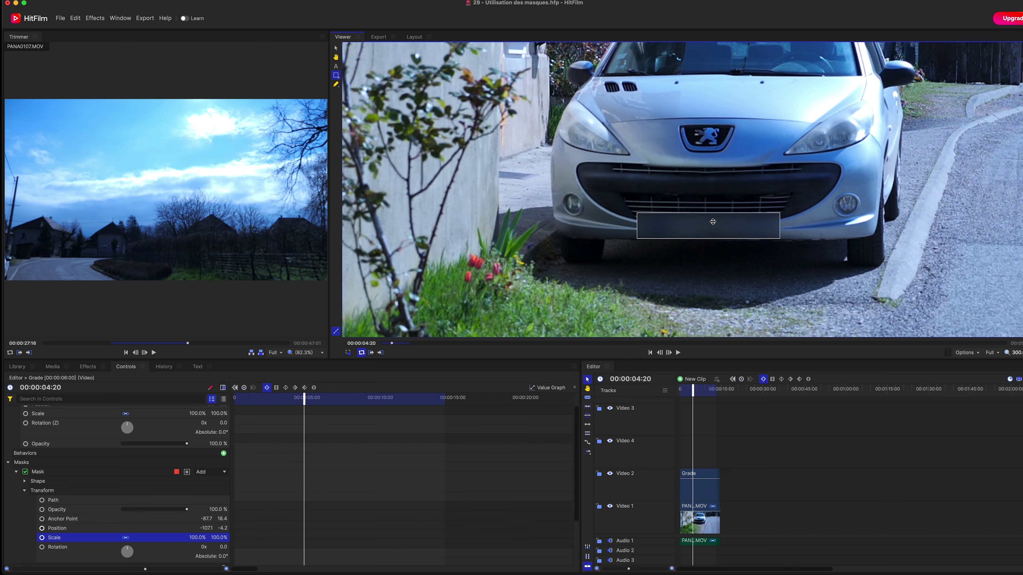
{"action": "key", "text": "super+shift+Right"}
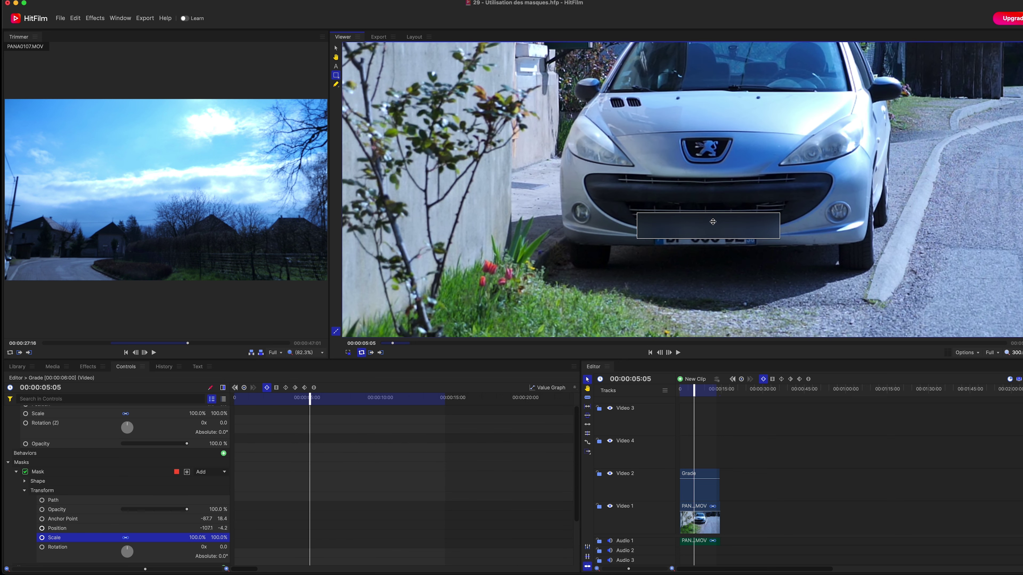
{"action": "left_click_drag", "start_coordinate": [712, 221], "coordinate": [710, 232]}
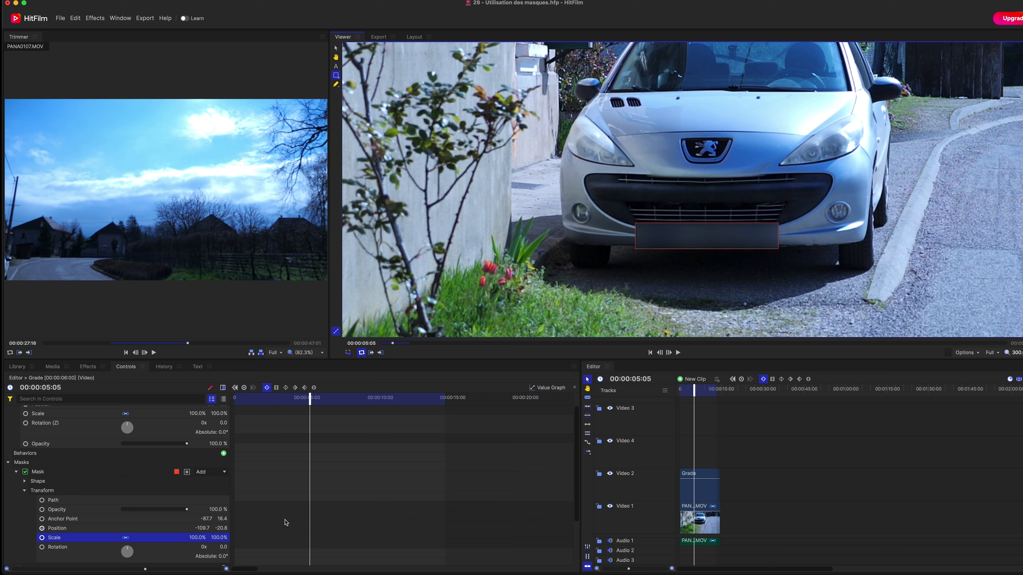
{"action": "left_click_drag", "start_coordinate": [192, 539], "coordinate": [183, 539]}
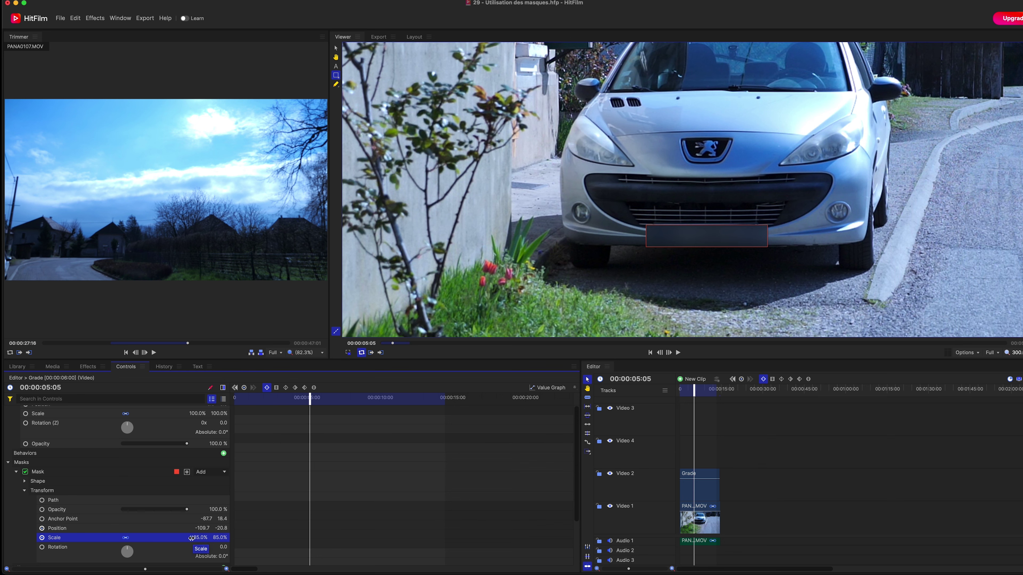
Realign the mask with the plate at 00:00:05:15 and 00:00:06:00, reducing its scale to about 68% at the second time
{"action": "key", "text": "space"}
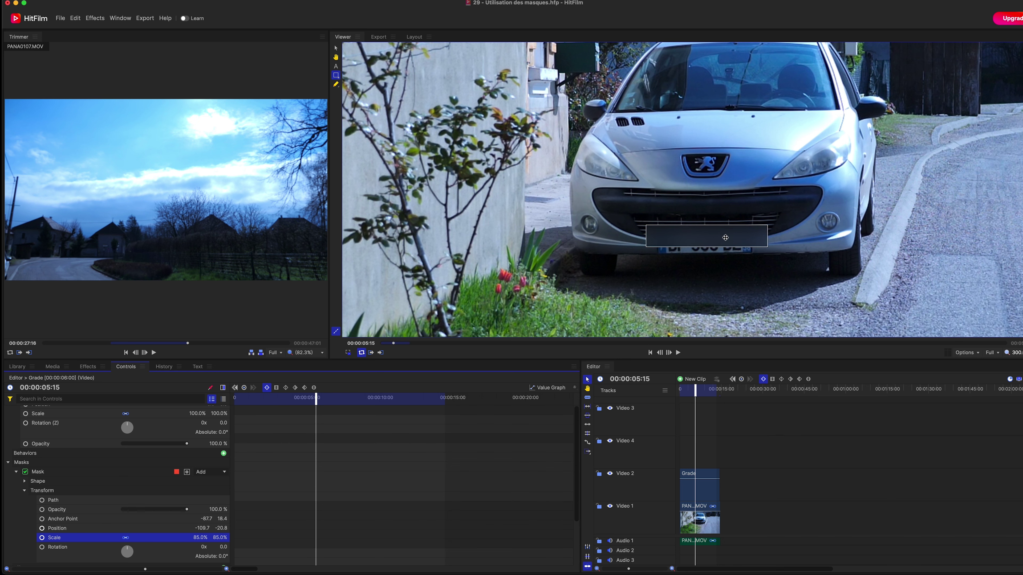
{"action": "left_click_drag", "start_coordinate": [725, 238], "coordinate": [724, 246]}
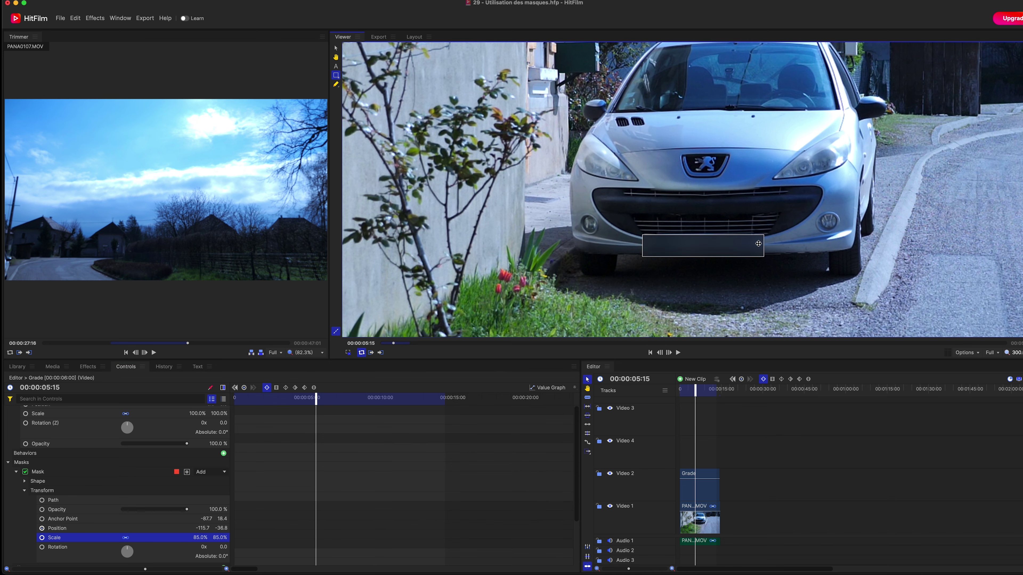
{"action": "left_click_drag", "start_coordinate": [758, 244], "coordinate": [761, 245]}
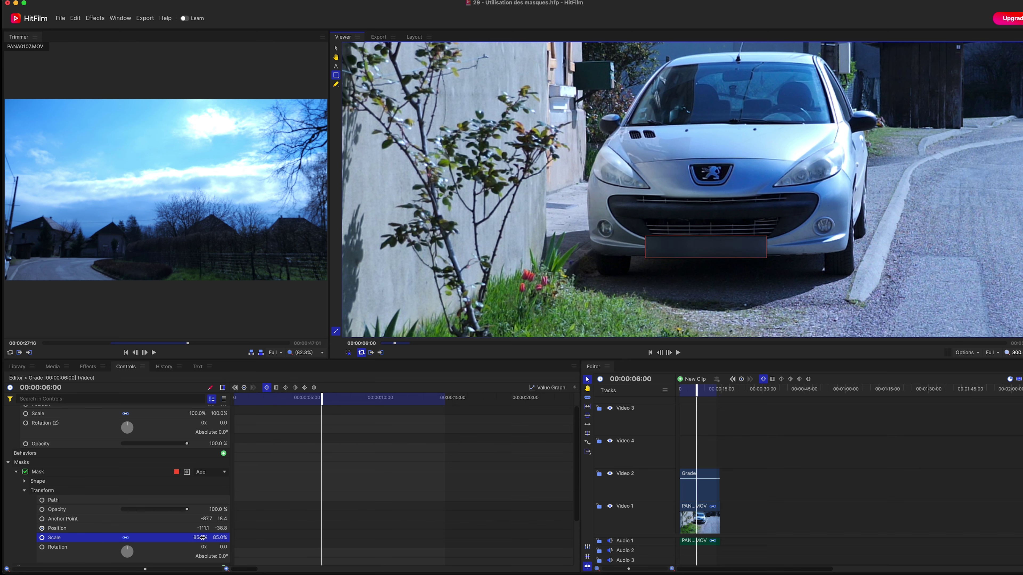
{"action": "left_click_drag", "start_coordinate": [202, 538], "coordinate": [189, 538]}
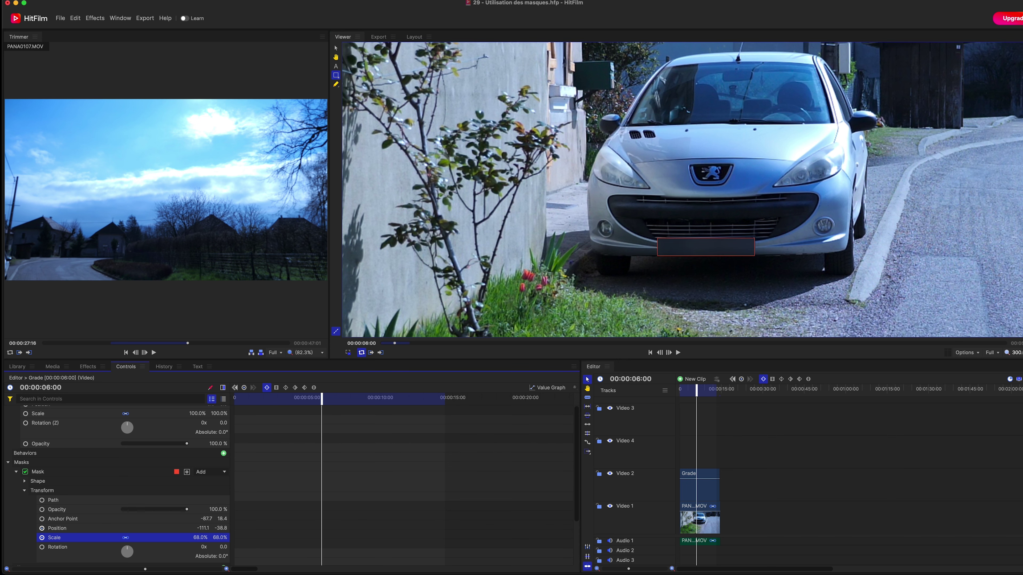
Reduce the mask's scale to 61% at 00:00:06:10, and at 00:00:06:20 move it to about -108.4, -52.2 with 58% scale
{"action": "key", "text": "shift+Right"}
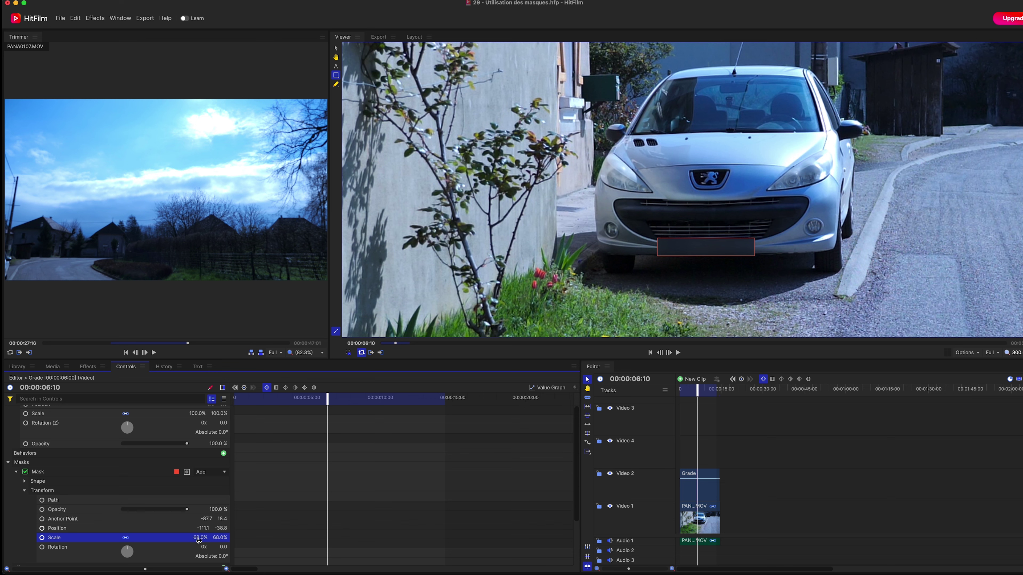
{"action": "left_click_drag", "start_coordinate": [202, 537], "coordinate": [195, 538]}
{"action": "key", "text": "shift+Right"}
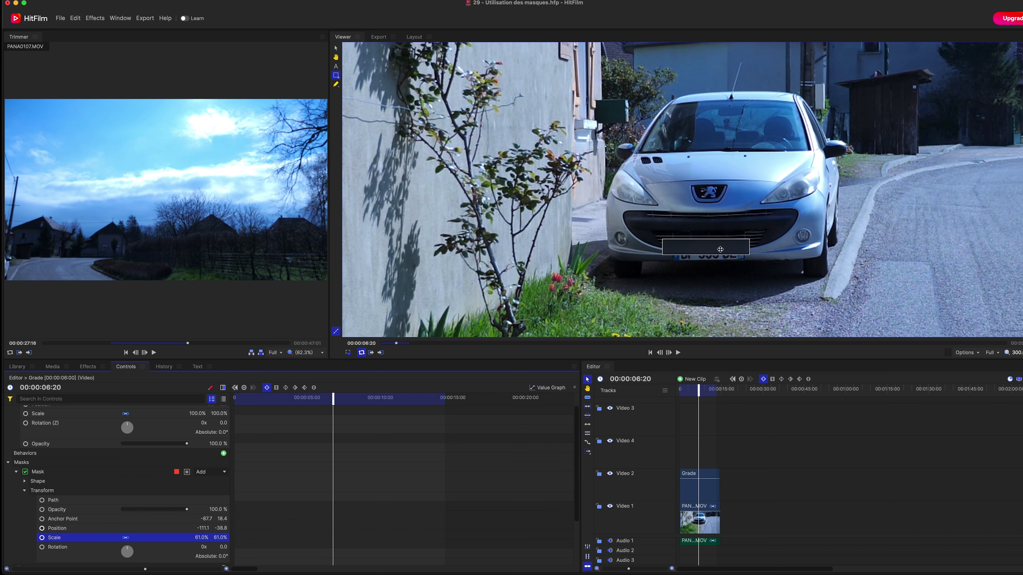
{"action": "left_click_drag", "start_coordinate": [720, 249], "coordinate": [722, 257]}
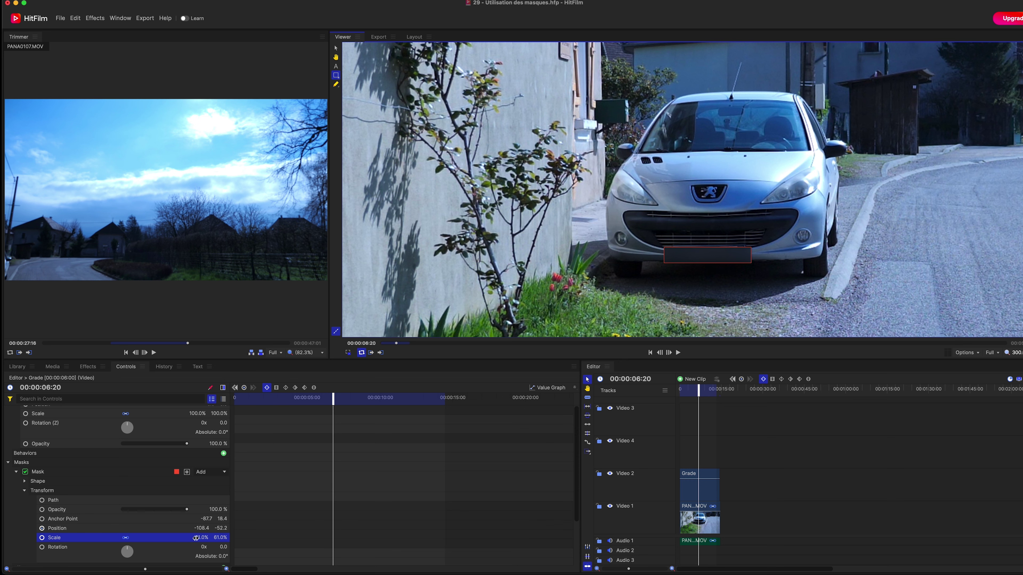
{"action": "left_click_drag", "start_coordinate": [196, 537], "coordinate": [193, 537]}
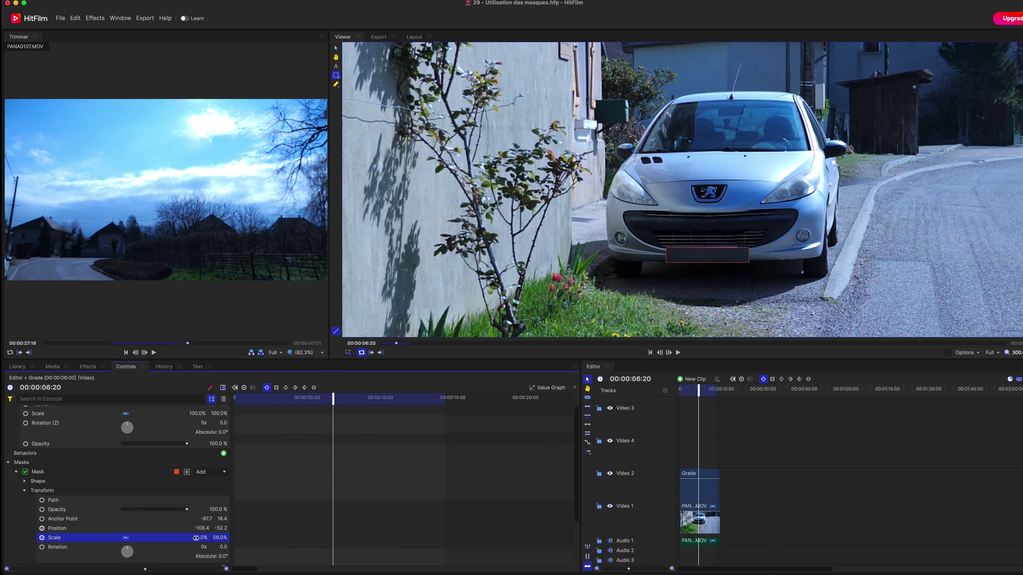
At 00:00:07:05, move the mask over the plate to about -91.7, -62.8 and reduce its scale to 51%
{"action": "key", "text": "shift+Right"}
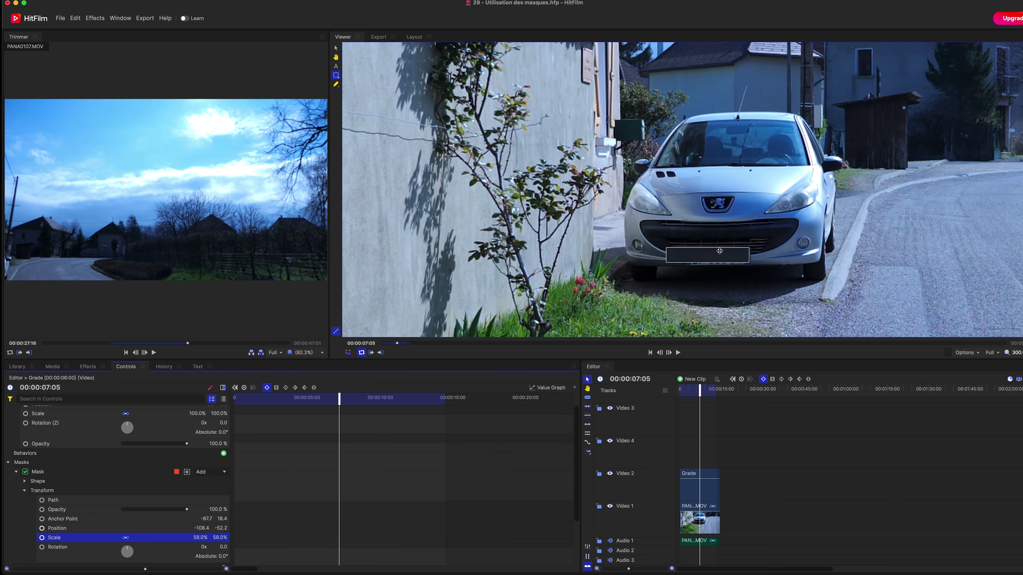
{"action": "left_click_drag", "start_coordinate": [718, 254], "coordinate": [728, 260]}
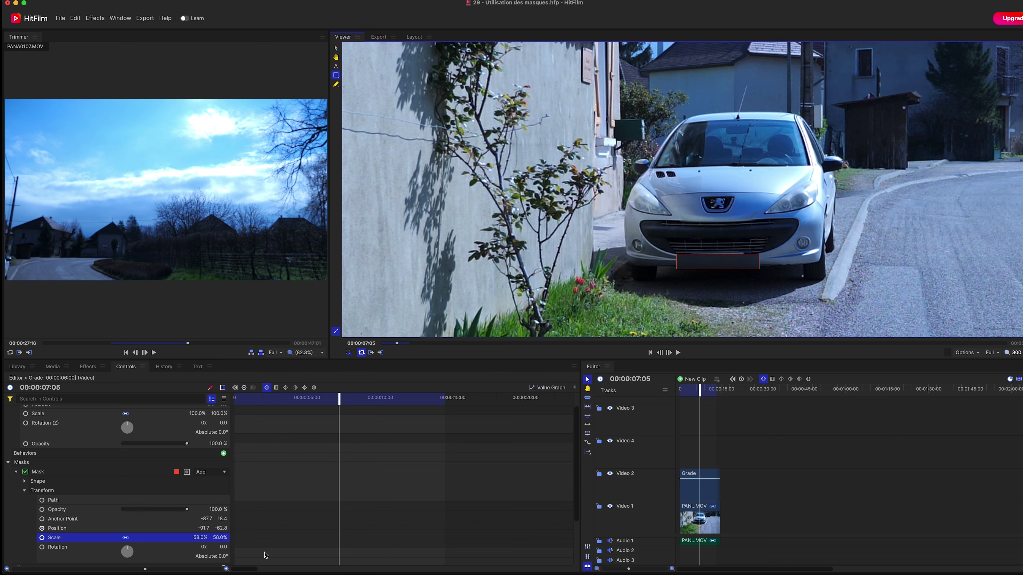
{"action": "left_click_drag", "start_coordinate": [195, 537], "coordinate": [191, 537]}
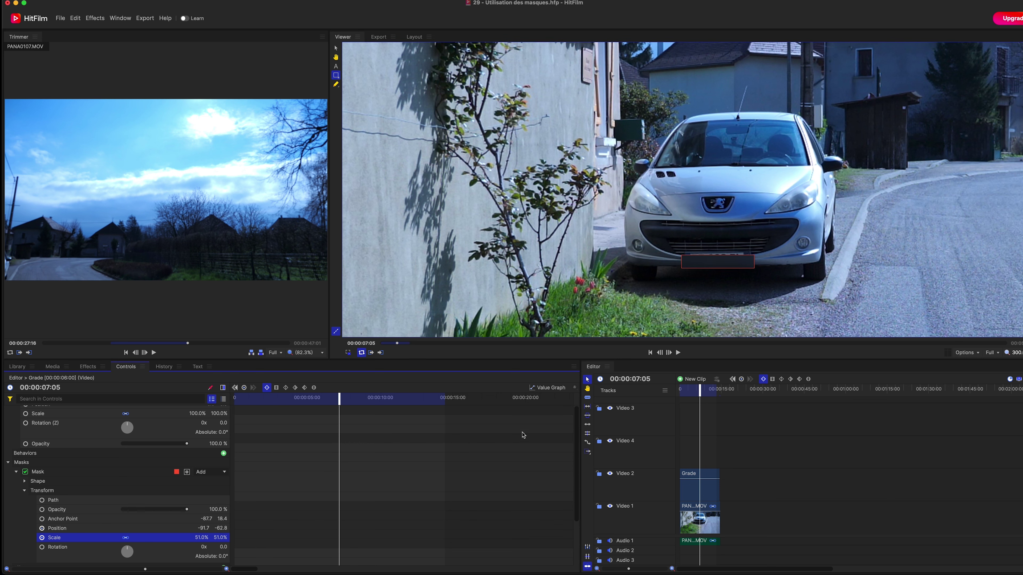
Keep the mask on the plate up to 00:00:08:10, at position about -71.1, -40.8, and reduce its scale there to 38%
{"action": "key", "text": "shift+Right"}
{"action": "key", "text": "shift+Right"}
{"action": "left_click_drag", "start_coordinate": [718, 261], "coordinate": [736, 251]}
{"action": "key", "text": "shift+Right"}
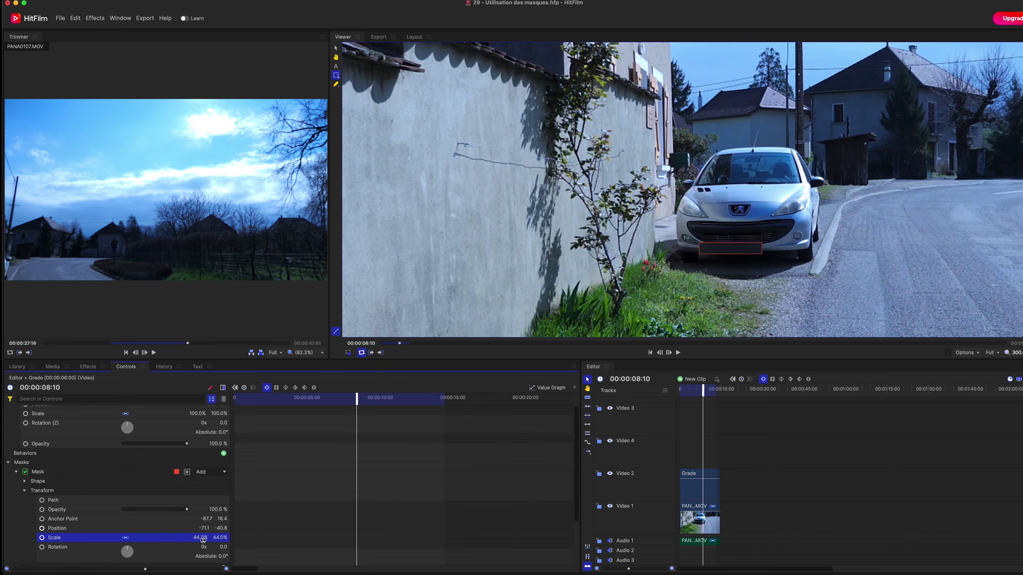
{"action": "scroll", "coordinate": [121, 484], "scroll_direction": "up", "scroll_amount": 1}
{"action": "left_click_drag", "start_coordinate": [201, 550], "coordinate": [189, 550]}
Realign the mask with the plate every ten frames from 00:00:08:20 to 00:00:10:00, ending at position about -172.4, -132.8
{"action": "key", "text": "shift+Right"}
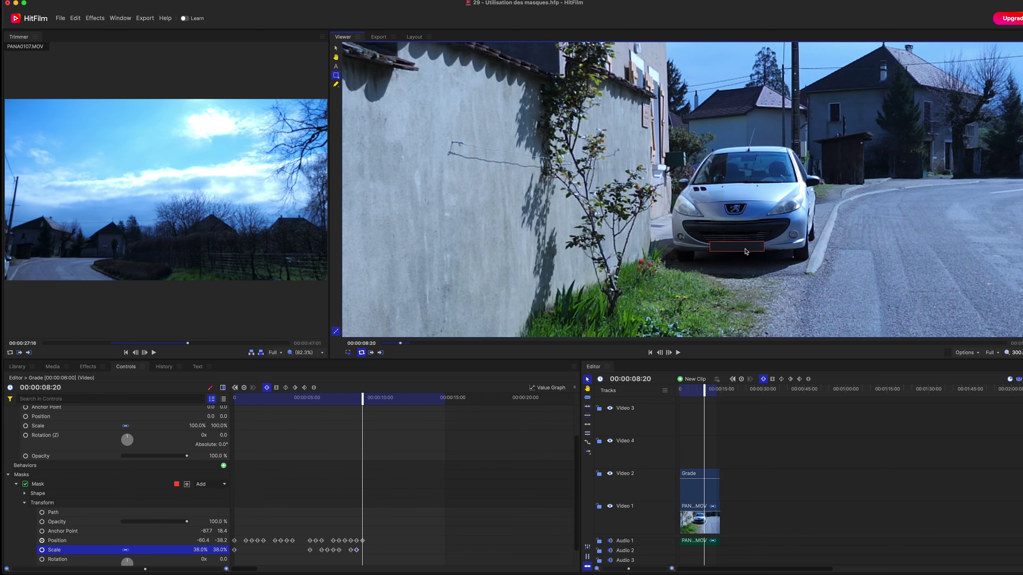
{"action": "key", "text": "shift+Right"}
{"action": "left_click_drag", "start_coordinate": [747, 253], "coordinate": [681, 300]}
{"action": "key", "text": "shift+Right"}
{"action": "key", "text": "shift+Right"}
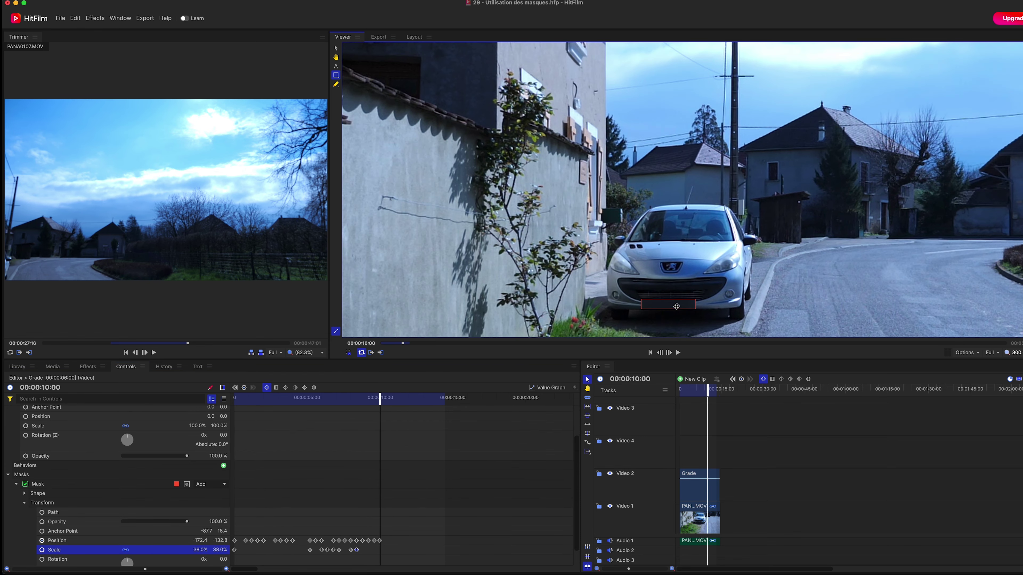
Continue moving the mask onto the plate every ten frames up to 00:00:11:05, ending at position about -407.6, -298.2
{"action": "key", "text": "shift+Right"}
{"action": "scroll", "coordinate": [616, 332], "scroll_direction": "down", "scroll_amount": 4}
{"action": "scroll", "coordinate": [644, 308], "scroll_direction": "up", "scroll_amount": 5}
{"action": "left_click_drag", "start_coordinate": [903, 139], "coordinate": [663, 310]}
{"action": "key", "text": "shift+Right"}
{"action": "key", "text": "shift+Right"}
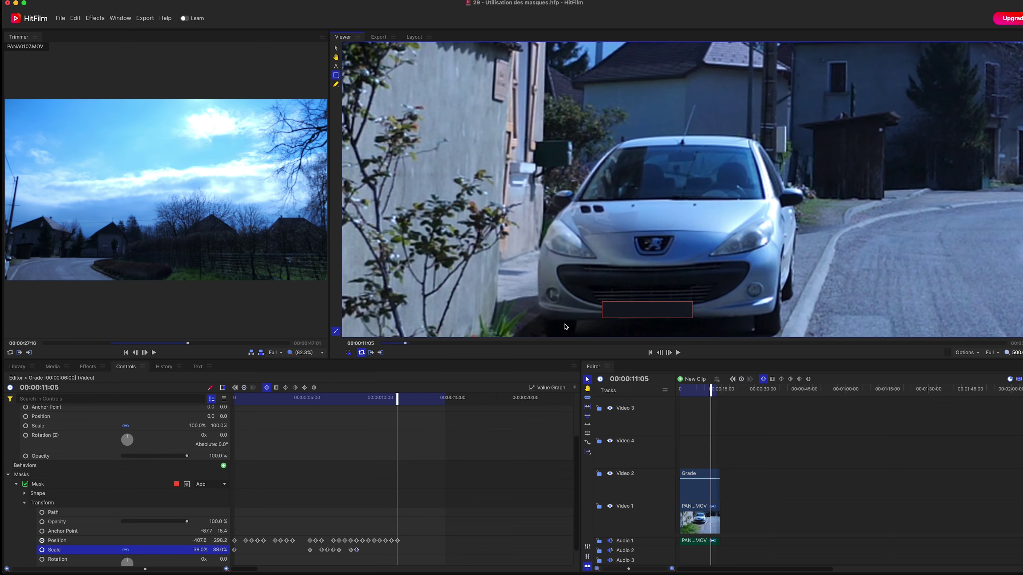
At 00:00:11:15, move the mask down over the licence plate to position about -473.2, -345.7
{"action": "scroll", "coordinate": [560, 331], "scroll_direction": "down", "scroll_amount": 5}
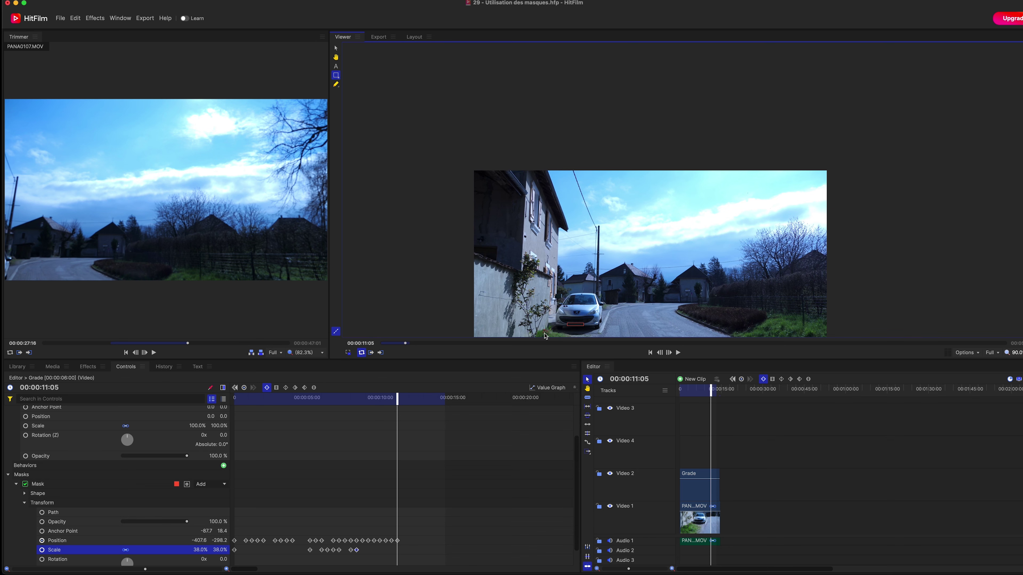
{"action": "scroll", "coordinate": [545, 336], "scroll_direction": "up", "scroll_amount": 5}
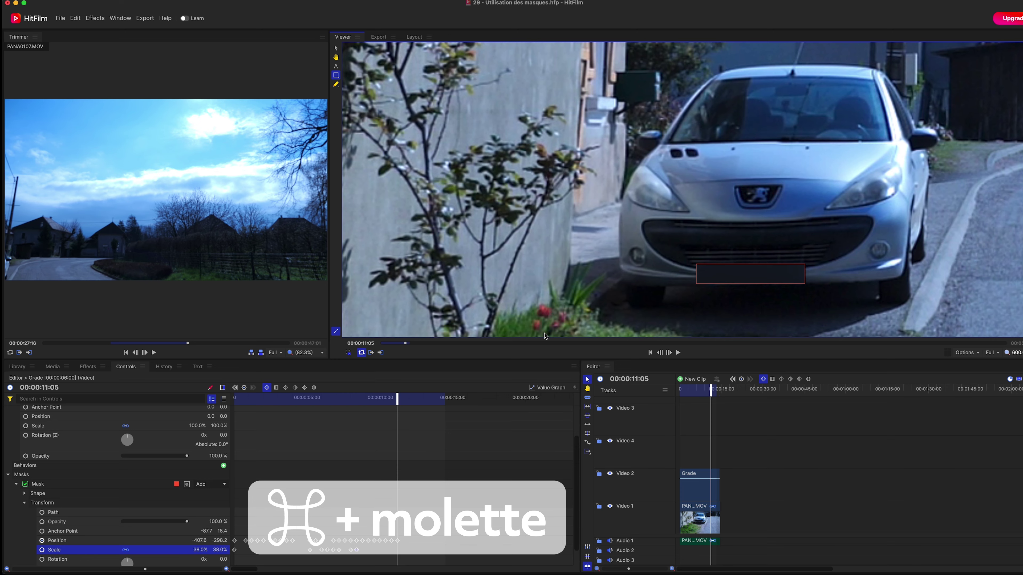
{"action": "scroll", "coordinate": [544, 336], "scroll_direction": "up", "scroll_amount": 2}
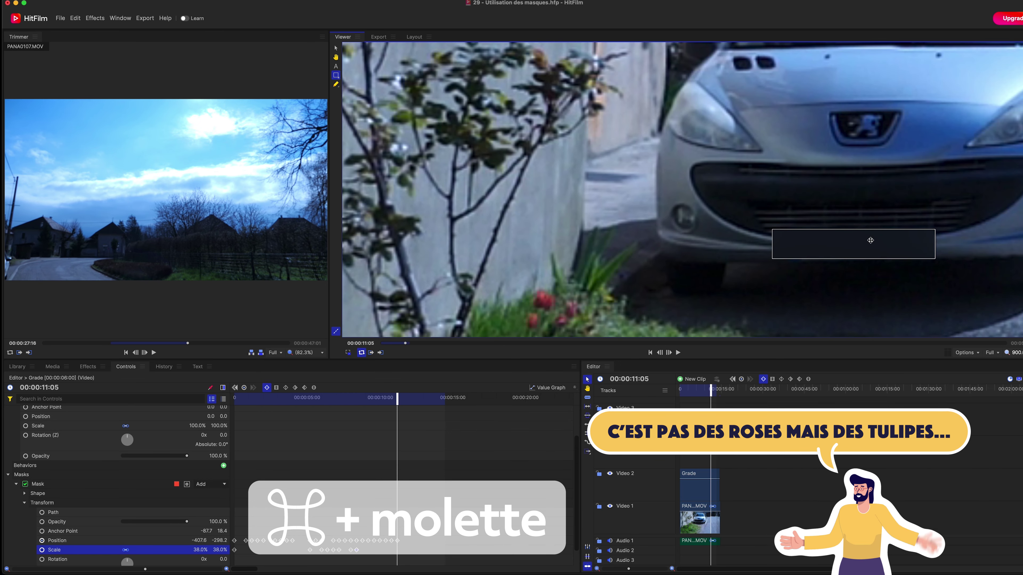
{"action": "key", "text": "super+shift+Right"}
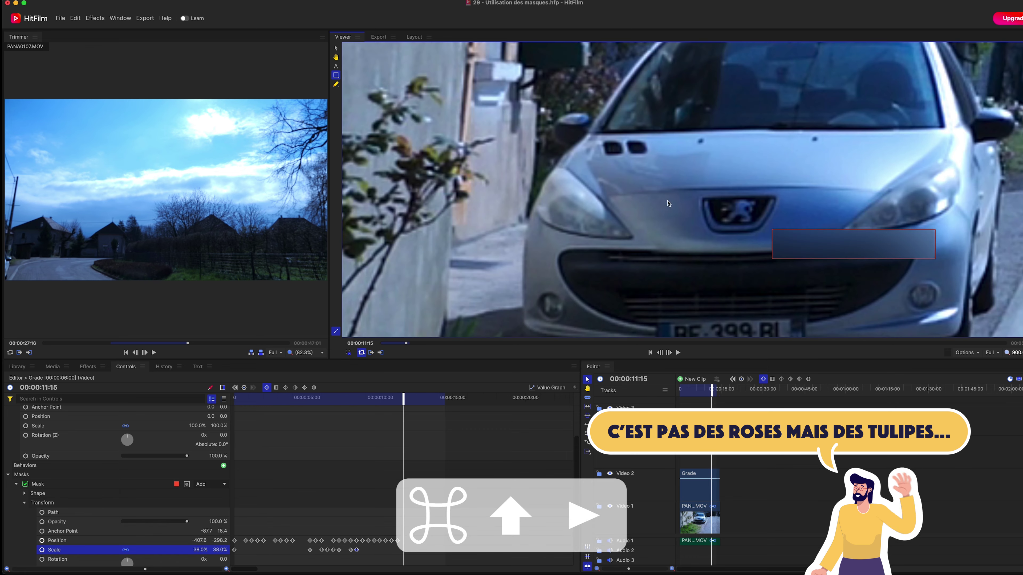
{"action": "key", "text": "h"}
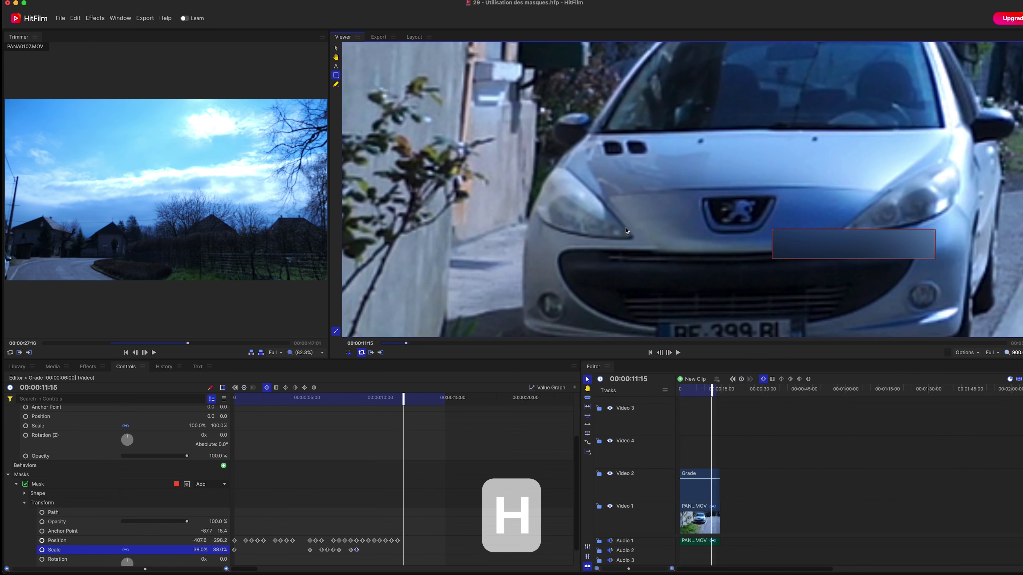
{"action": "left_click_drag", "start_coordinate": [616, 277], "coordinate": [712, 134]}
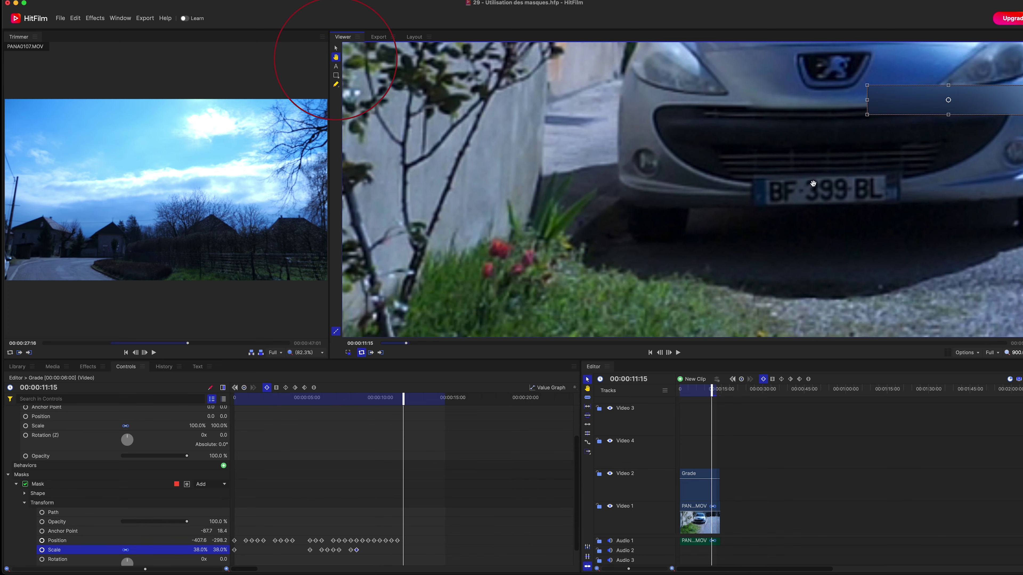
{"action": "key", "text": "v"}
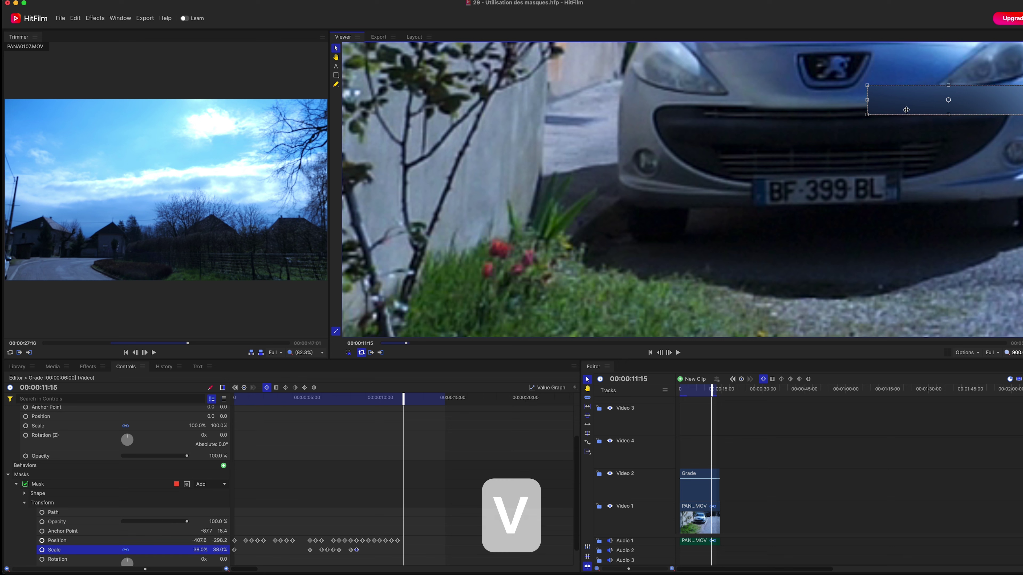
{"action": "left_click_drag", "start_coordinate": [919, 101], "coordinate": [798, 189]}
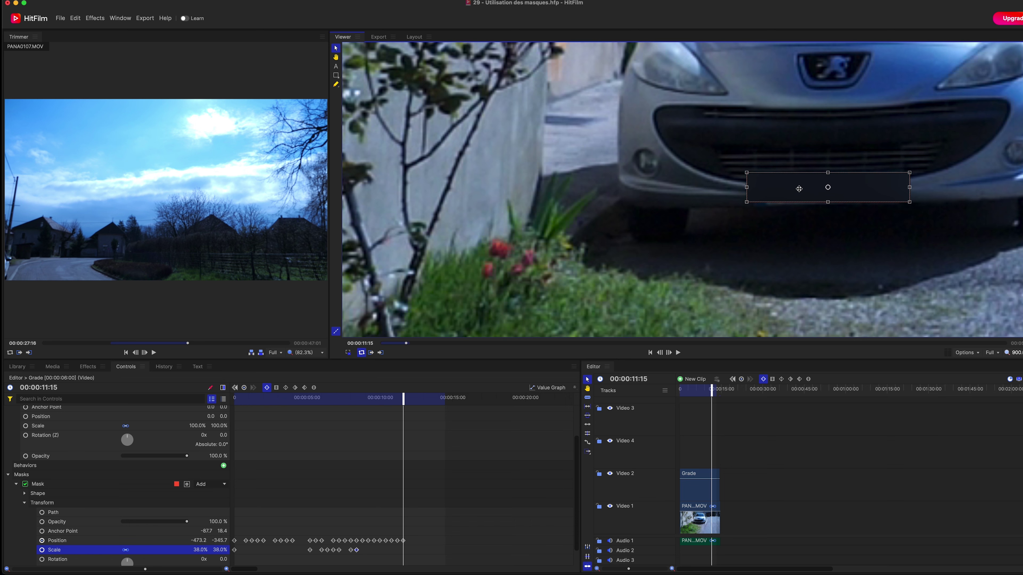
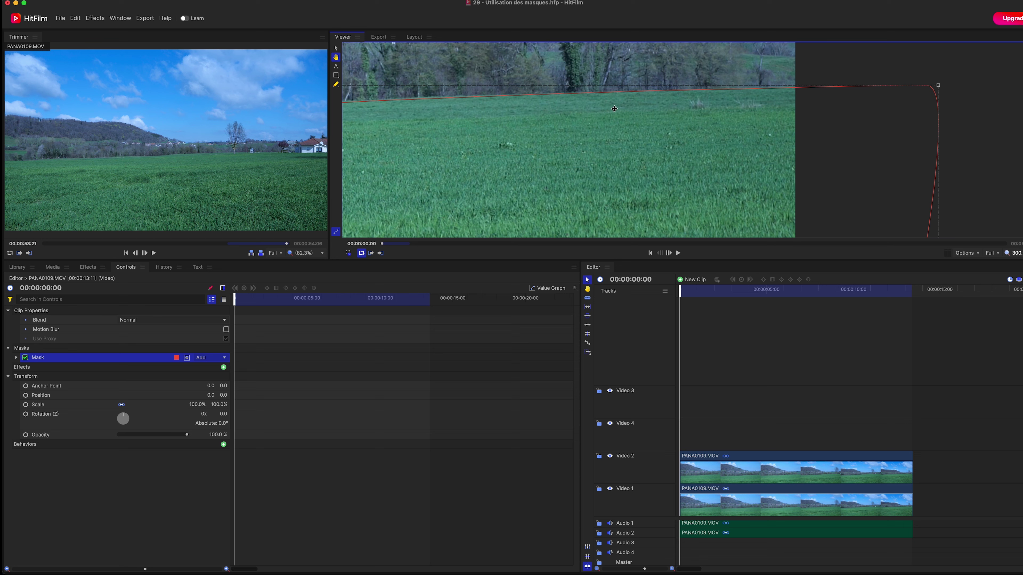
Finish fitting the PANA0109.MOV mask's upper edge to the field's boundary and enable Path keyframing for it at 00:00:00:00
{"action": "left_click_drag", "start_coordinate": [630, 90], "coordinate": [630, 91]}
{"action": "scroll", "coordinate": [673, 108], "scroll_direction": "down", "scroll_amount": 5}
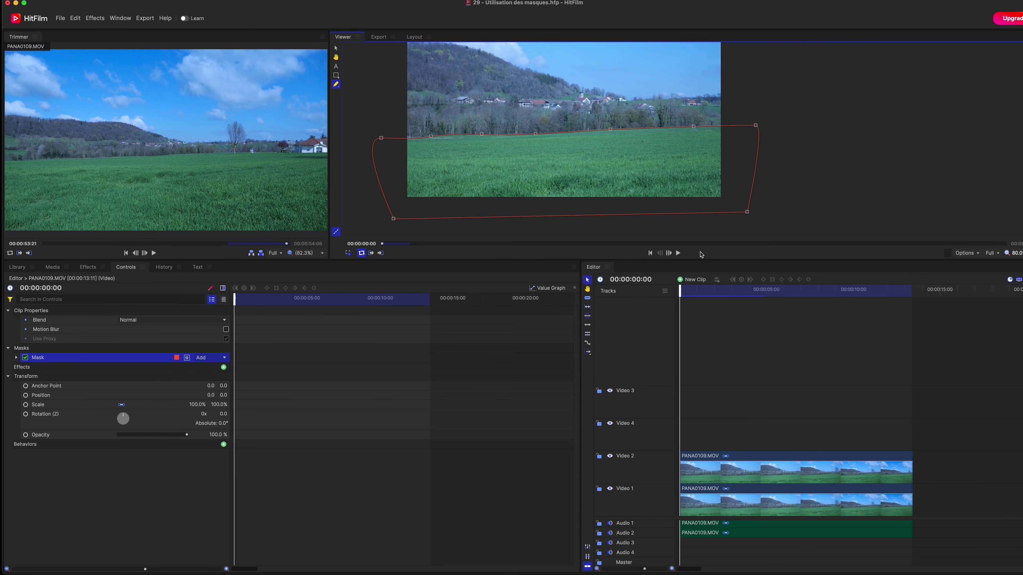
{"action": "left_click", "coordinate": [16, 358]}
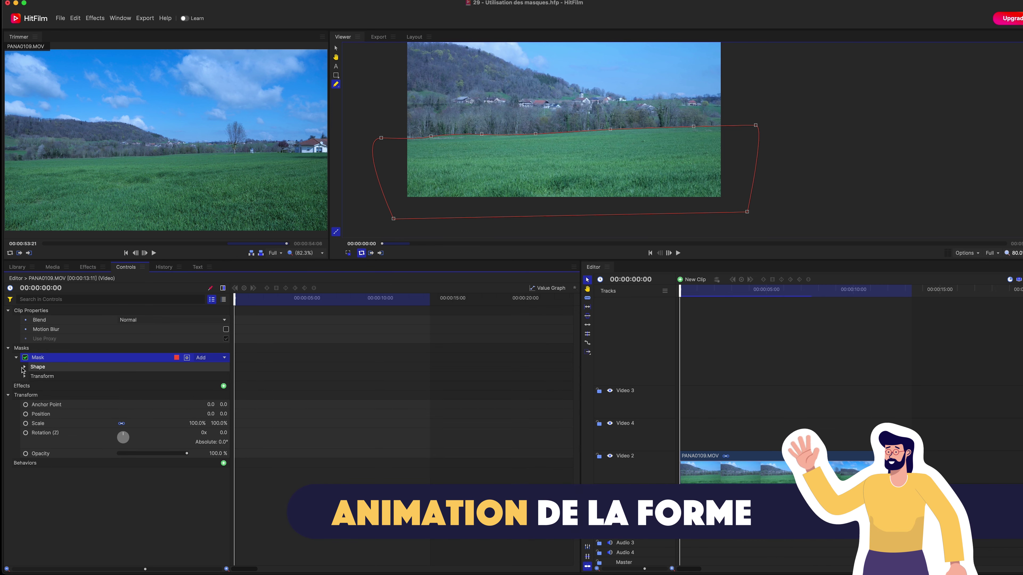
{"action": "left_click", "coordinate": [24, 367]}
{"action": "left_click", "coordinate": [25, 367]}
{"action": "left_click", "coordinate": [24, 376]}
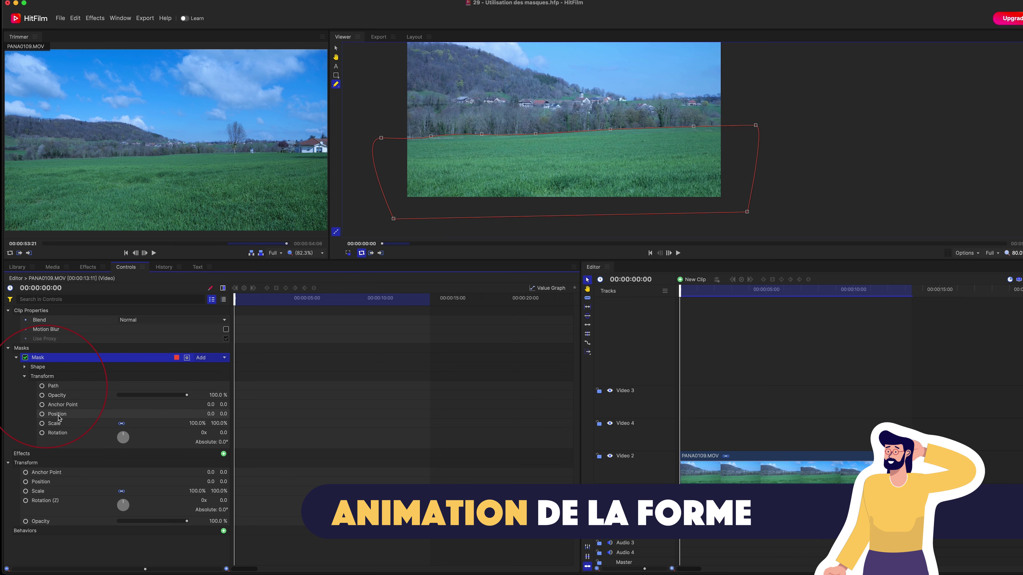
{"action": "left_click", "coordinate": [43, 386]}
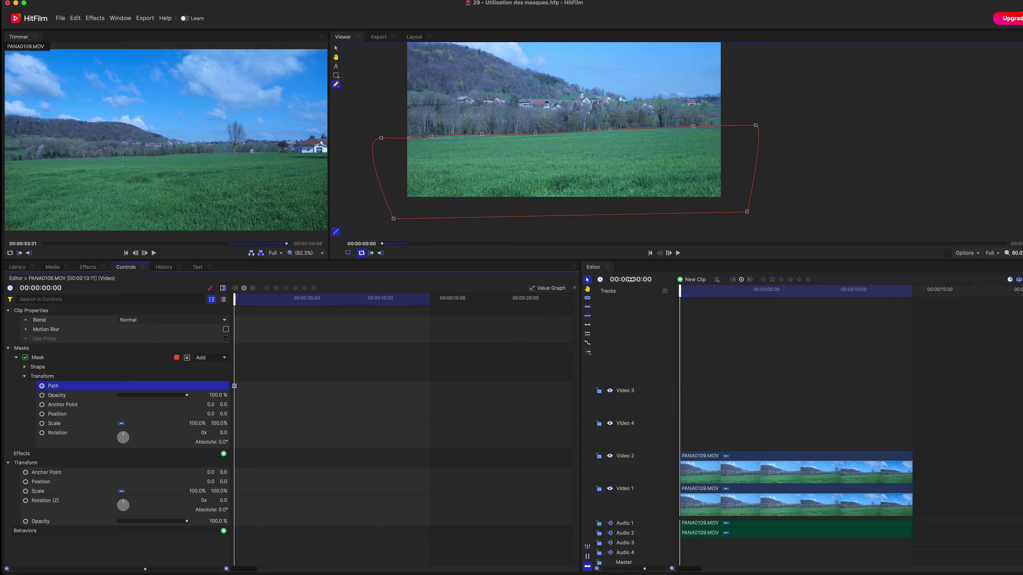
At 00:00:00:10, adjust the mask's path points along the boundary between the field and the trees
{"action": "key", "text": "super+shift+Right"}
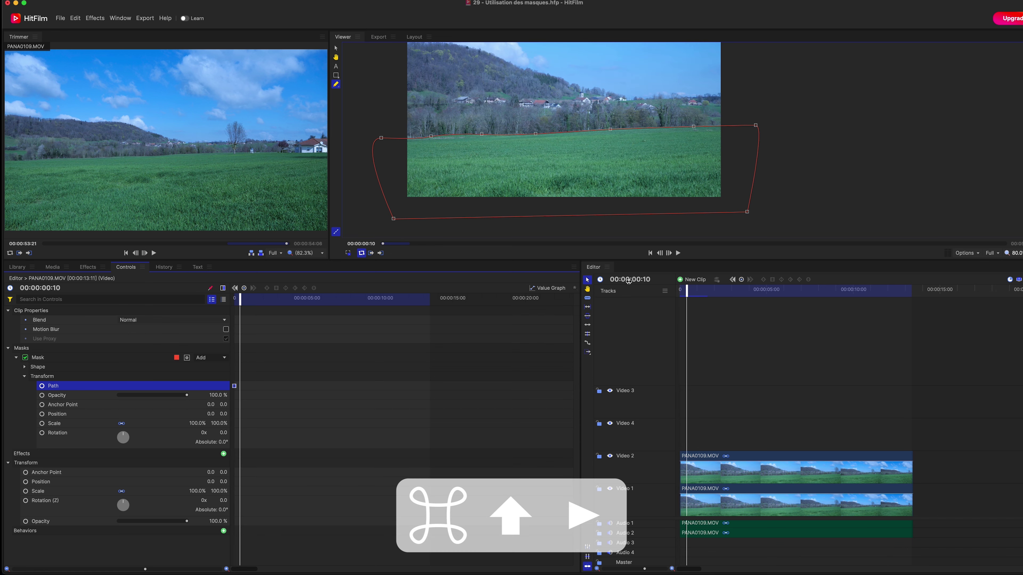
{"action": "scroll", "coordinate": [700, 121], "scroll_direction": "up", "scroll_amount": 5}
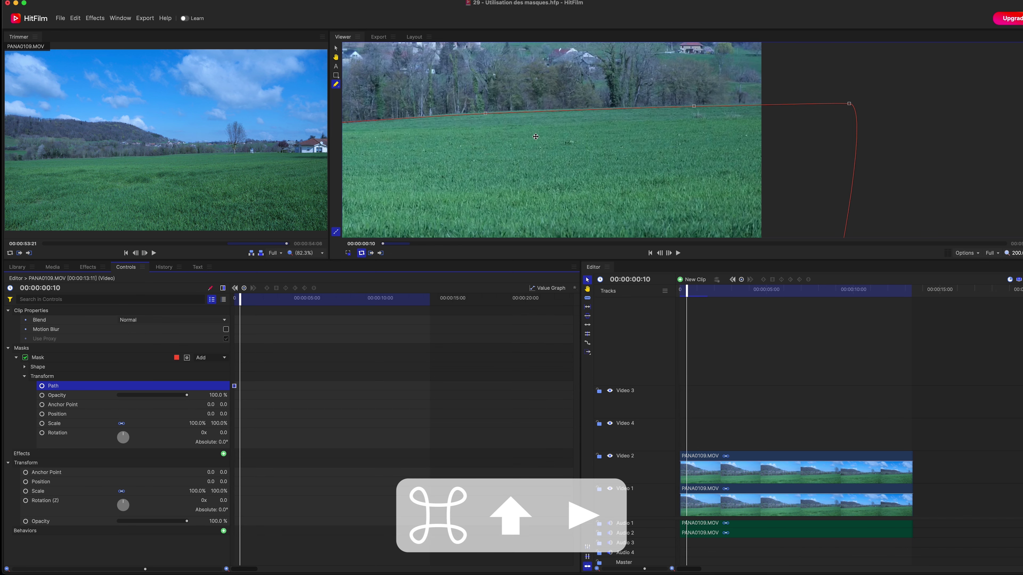
{"action": "left_click", "coordinate": [693, 104]}
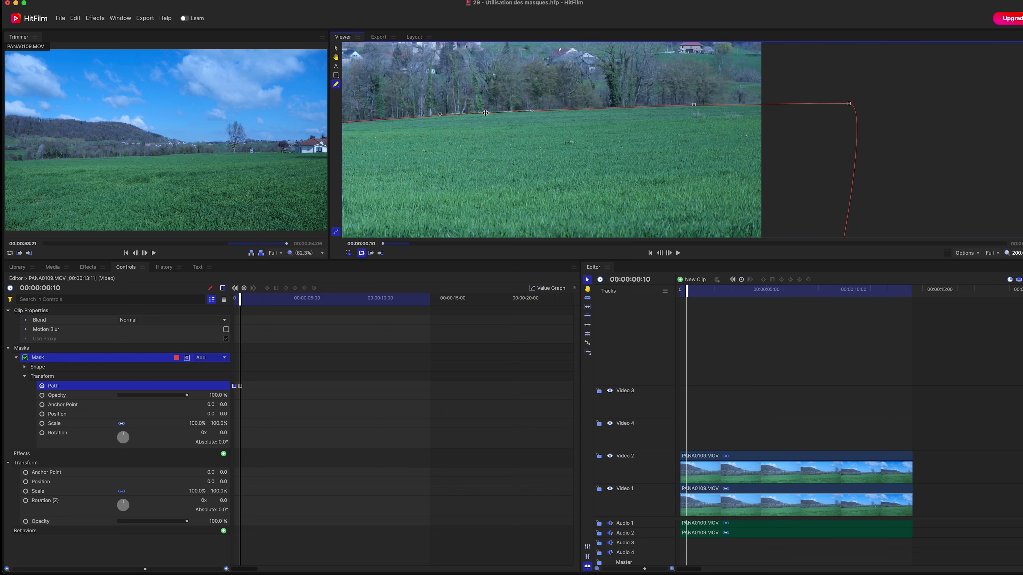
{"action": "key", "text": "h"}
{"action": "scroll", "coordinate": [463, 151], "scroll_direction": "down", "scroll_amount": 4}
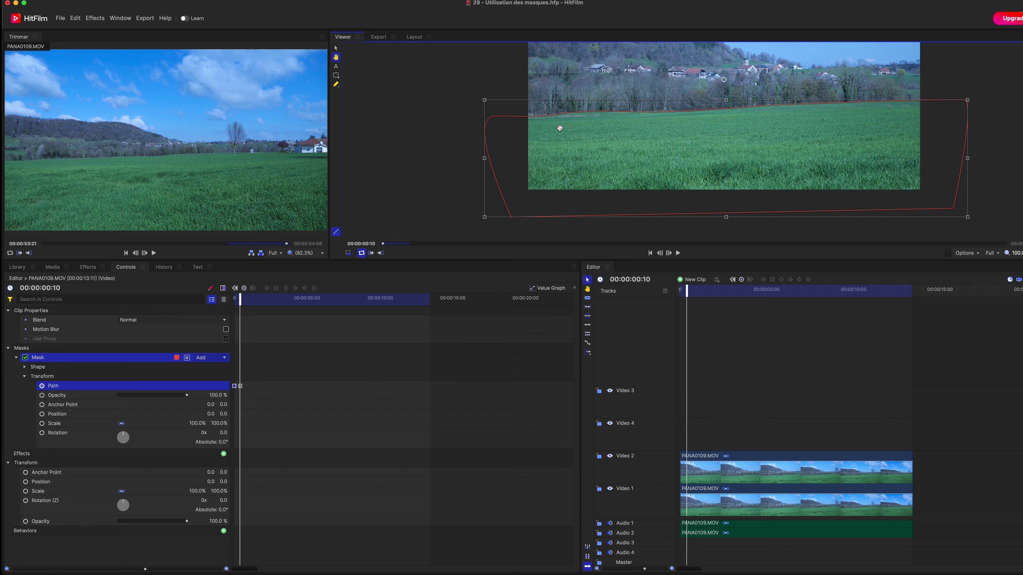
Advance the playhead to 00:00:01:05, checking the mask's edge against the field's boundary
{"action": "key", "text": "Right"}
{"action": "key", "text": "Right"}
{"action": "key", "text": "Right"}
{"action": "key", "text": "Right"}
{"action": "key", "text": "Right"}
{"action": "key", "text": "Right"}
{"action": "key", "text": "Right"}
{"action": "key", "text": "Right"}
{"action": "key", "text": "Right"}
{"action": "key", "text": "Right"}
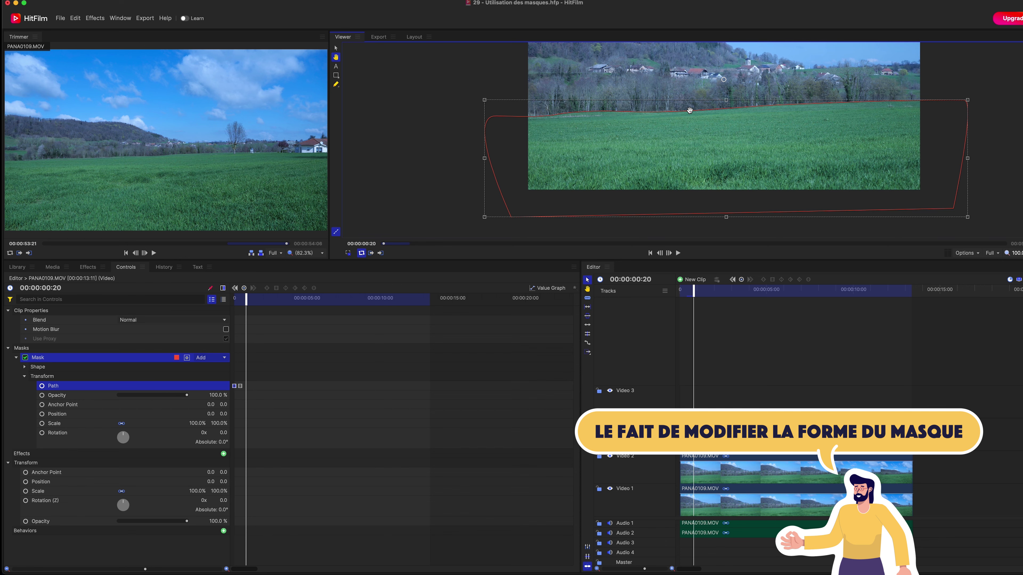
{"action": "key", "text": "space"}
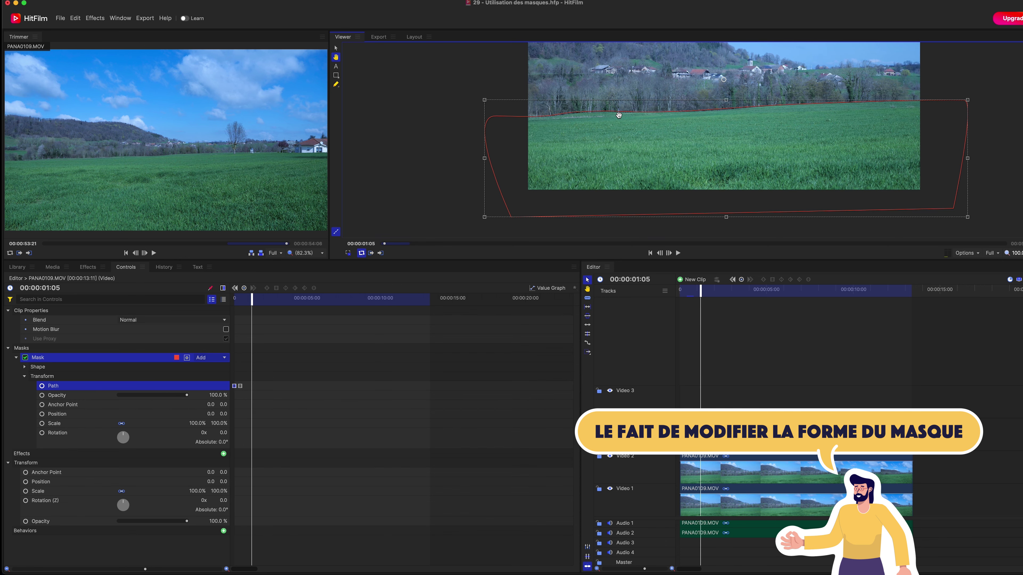
At 00:00:01:05, shift the five leftmost upper path points slightly right along the field's edge, and advance to 00:00:01:15
{"action": "left_click", "coordinate": [620, 114]}
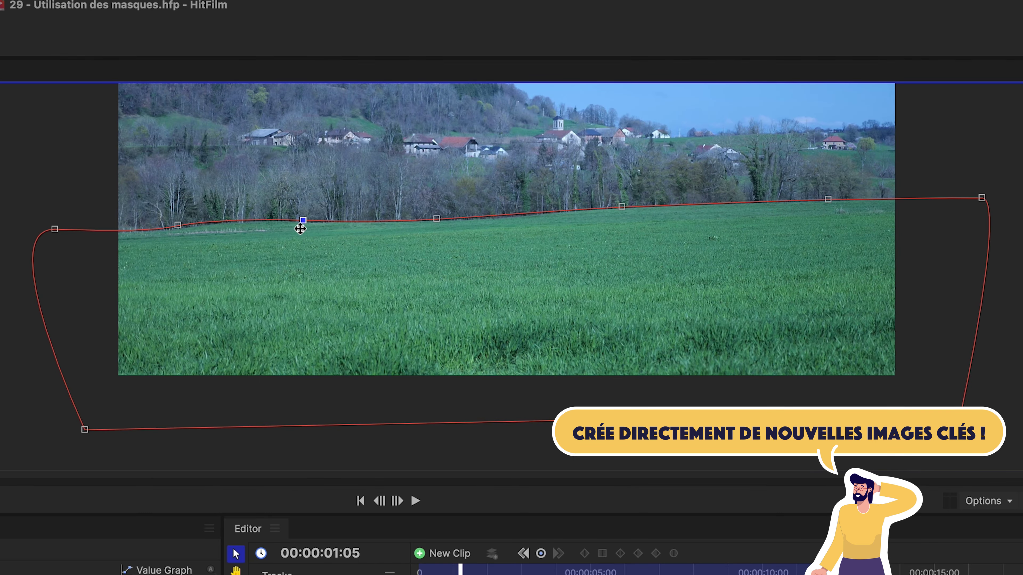
{"action": "left_click_drag", "start_coordinate": [4, 180], "coordinate": [181, 228]}
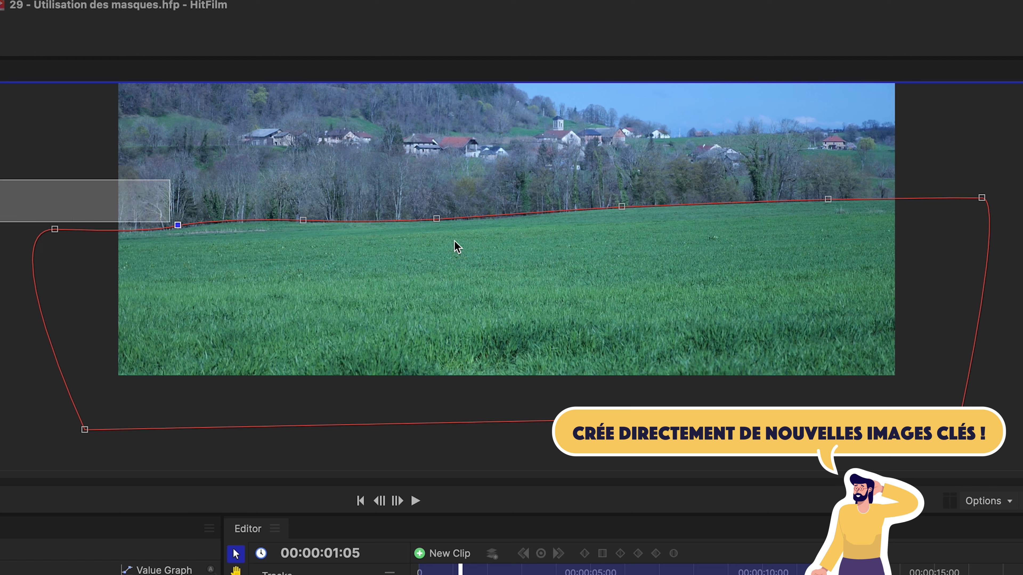
{"action": "left_click_drag", "start_coordinate": [457, 247], "coordinate": [709, 253]}
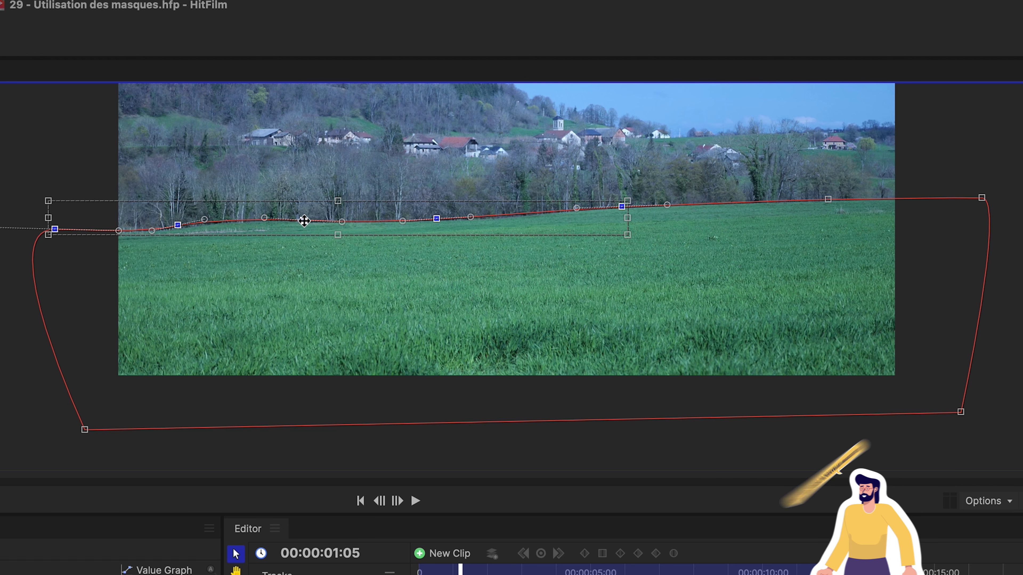
{"action": "left_click_drag", "start_coordinate": [304, 221], "coordinate": [314, 222]}
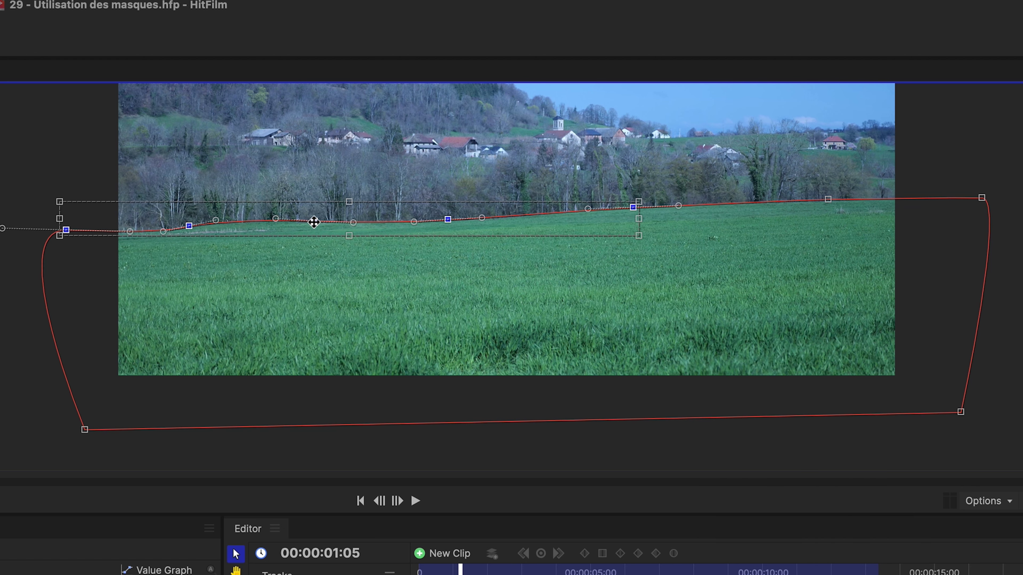
{"action": "key", "text": "shift+Right"}
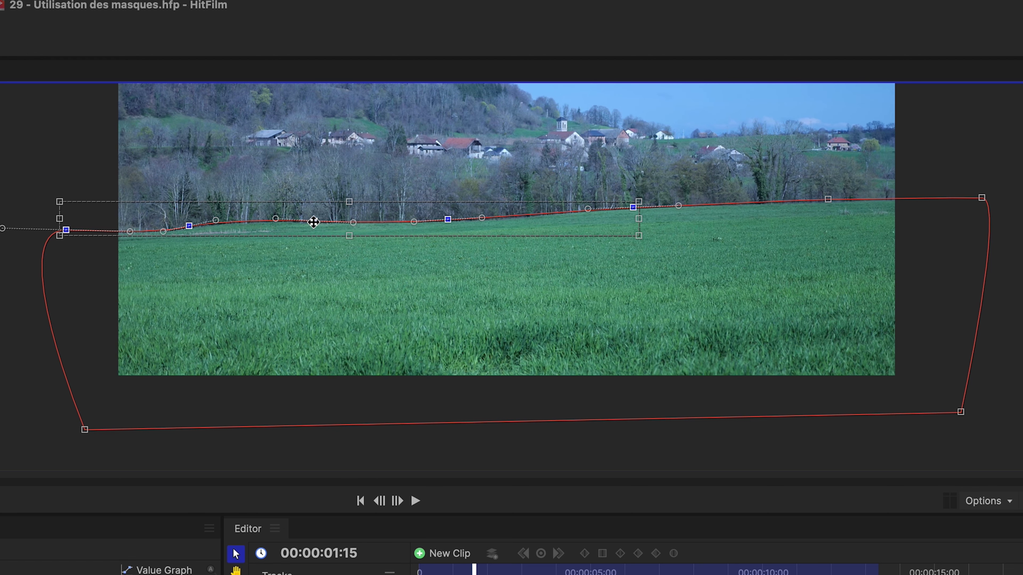
Shift the selected upper path points slightly right along the field's edge at 00:00:01:15, and lower them slightly at 00:00:02:00
{"action": "left_click_drag", "start_coordinate": [450, 220], "coordinate": [459, 220]}
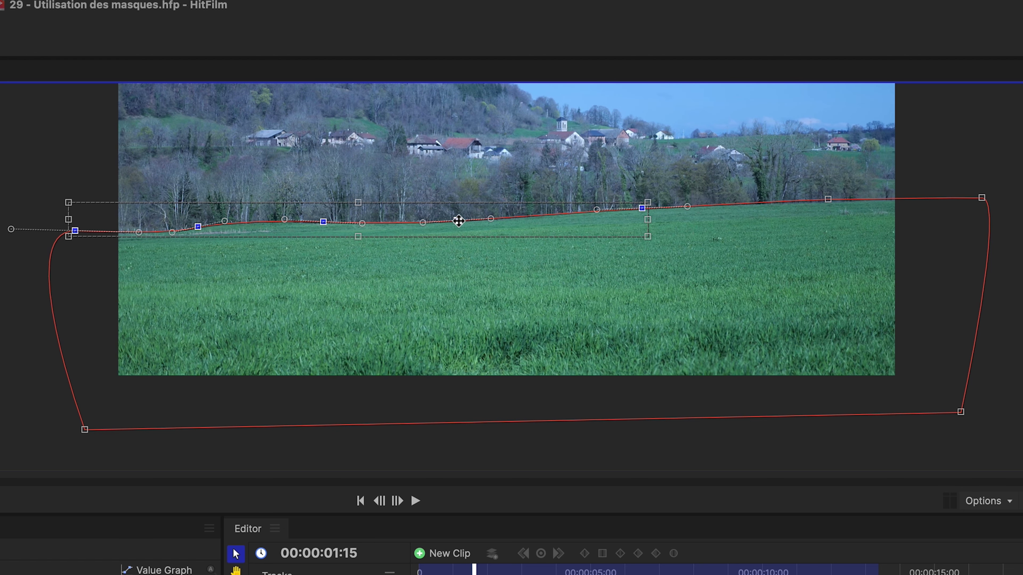
{"action": "key", "text": "shift+Right"}
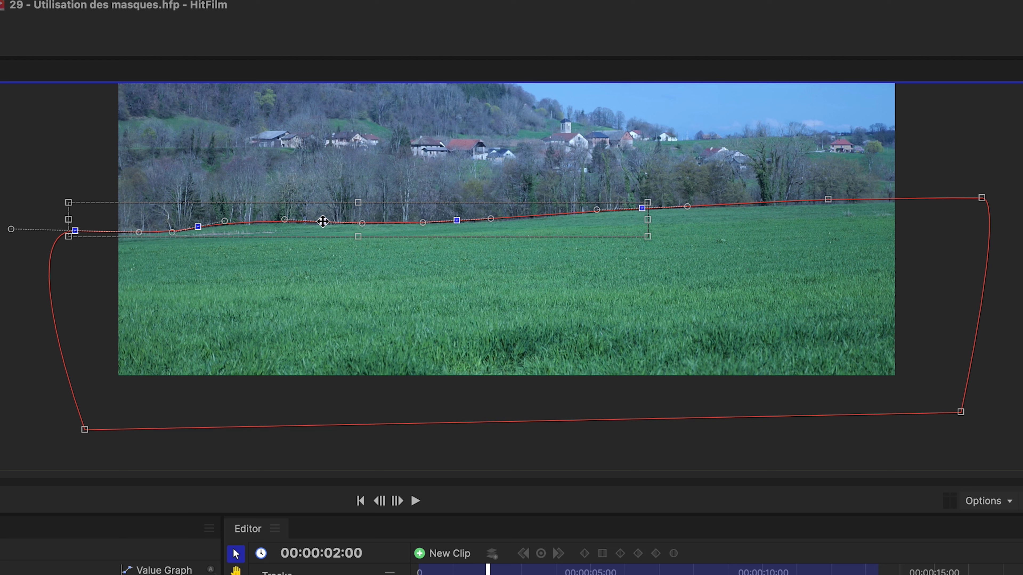
{"action": "left_click_drag", "start_coordinate": [323, 221], "coordinate": [323, 223]}
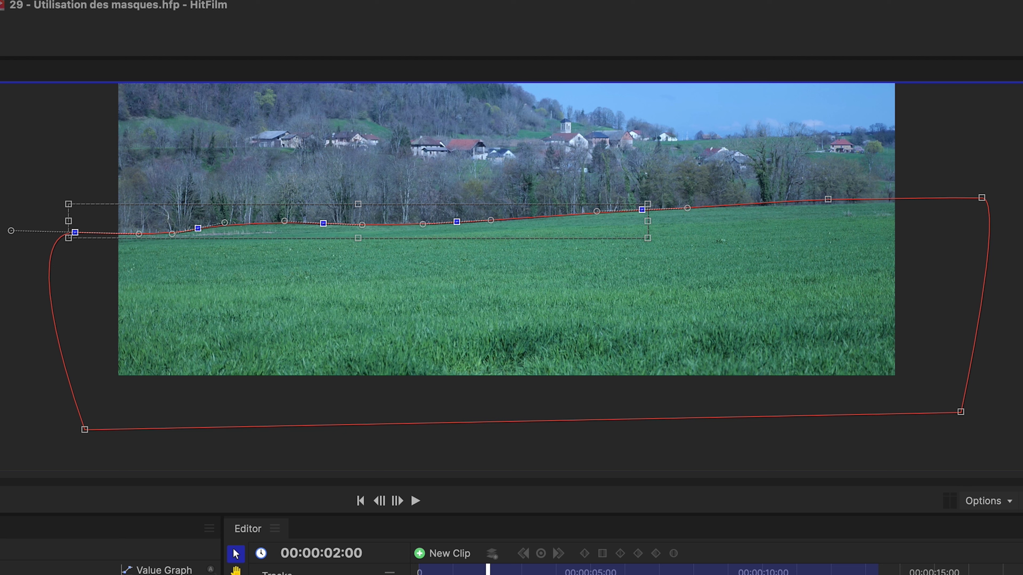
At 00:00:02:00, lower the two rightmost upper path points onto the field's edge, and advance to 00:00:02:10
{"action": "left_click", "coordinate": [10, 165]}
{"action": "left_click_drag", "start_coordinate": [7, 160], "coordinate": [577, 300]}
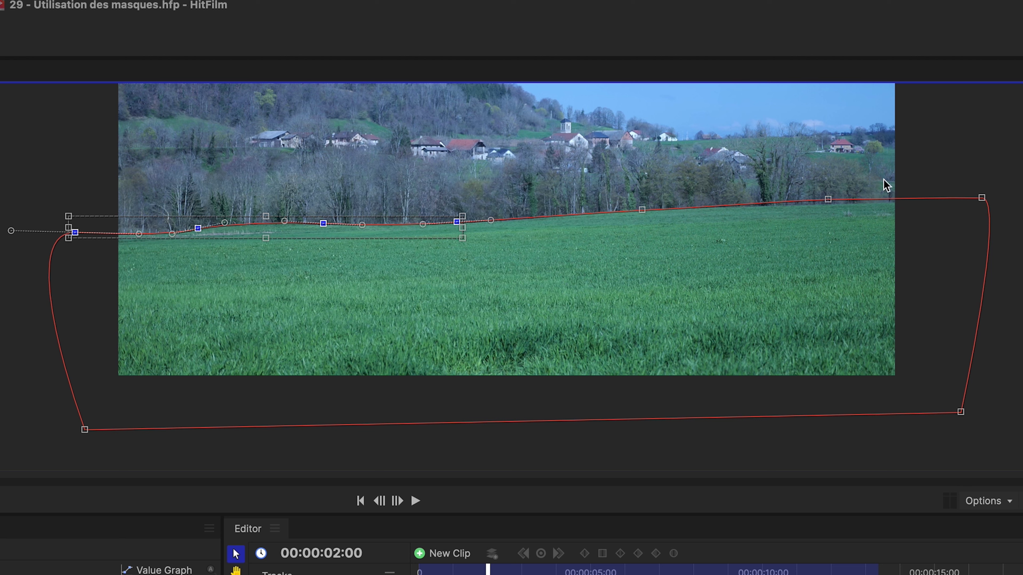
{"action": "left_click", "coordinate": [983, 208]}
{"action": "left_click_drag", "start_coordinate": [1020, 219], "coordinate": [1013, 166]}
{"action": "left_click", "coordinate": [1007, 174]}
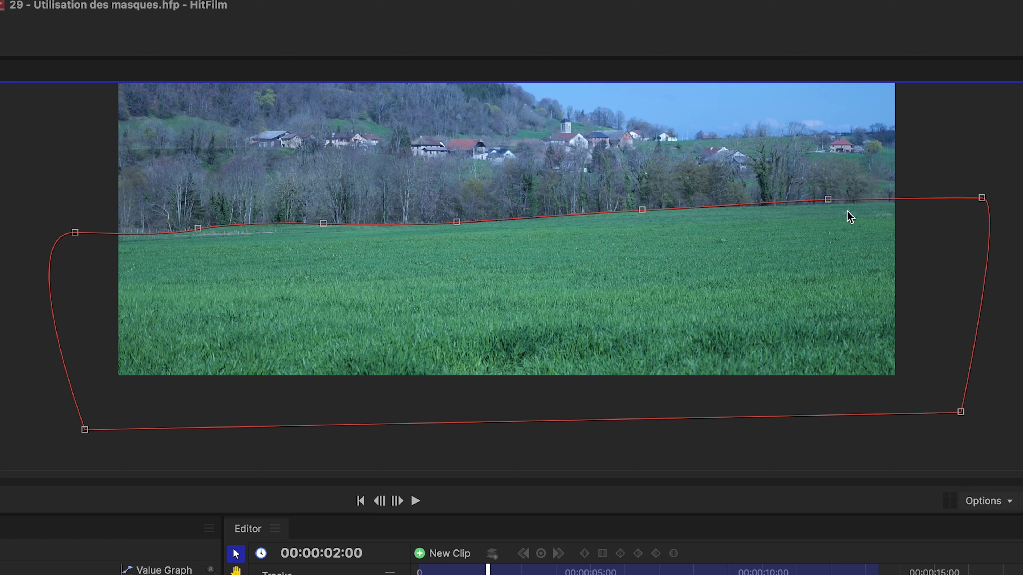
{"action": "left_click_drag", "start_coordinate": [829, 199], "coordinate": [829, 204]}
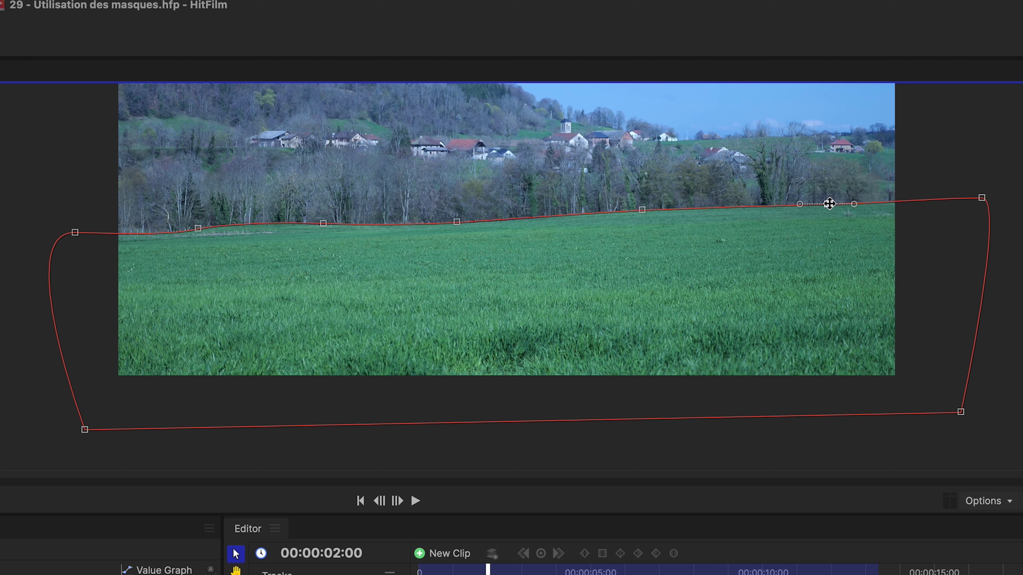
{"action": "left_click_drag", "start_coordinate": [990, 197], "coordinate": [983, 199]}
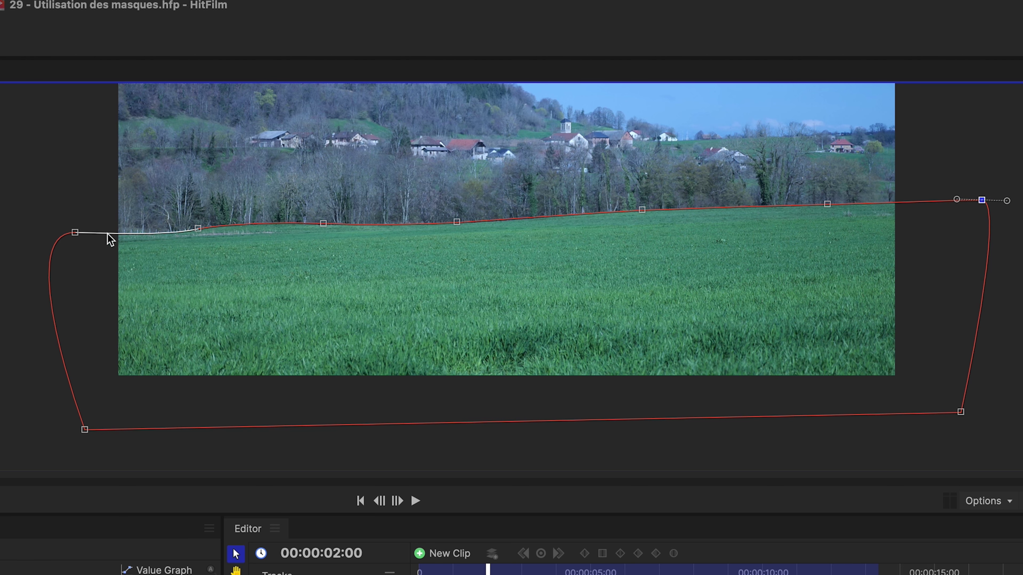
{"action": "key", "text": "space"}
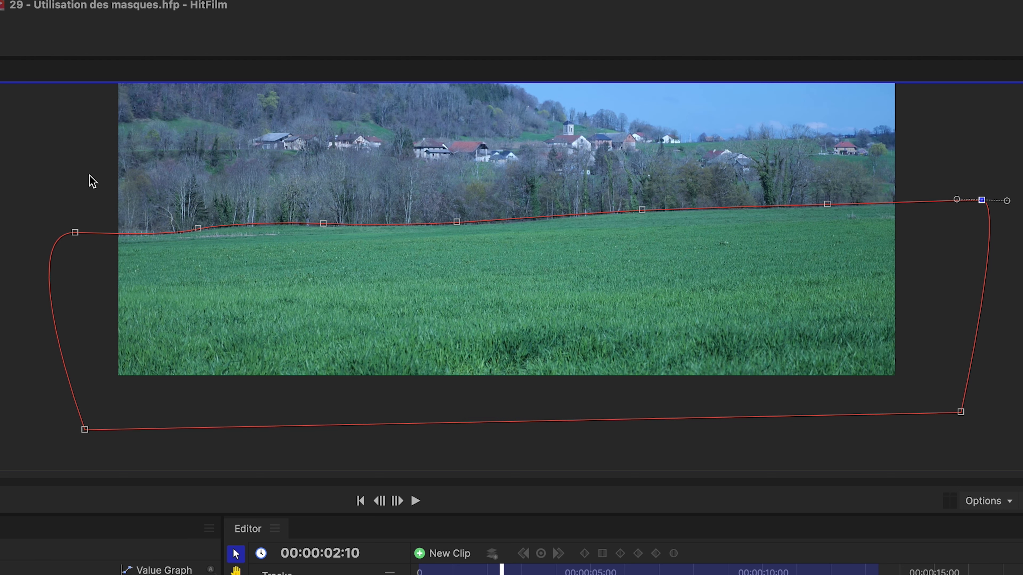
Move all upper path points slightly down and left at 00:00:02:10, and slightly down and right at 00:00:02:20
{"action": "left_click_drag", "start_coordinate": [4, 143], "coordinate": [1007, 289]}
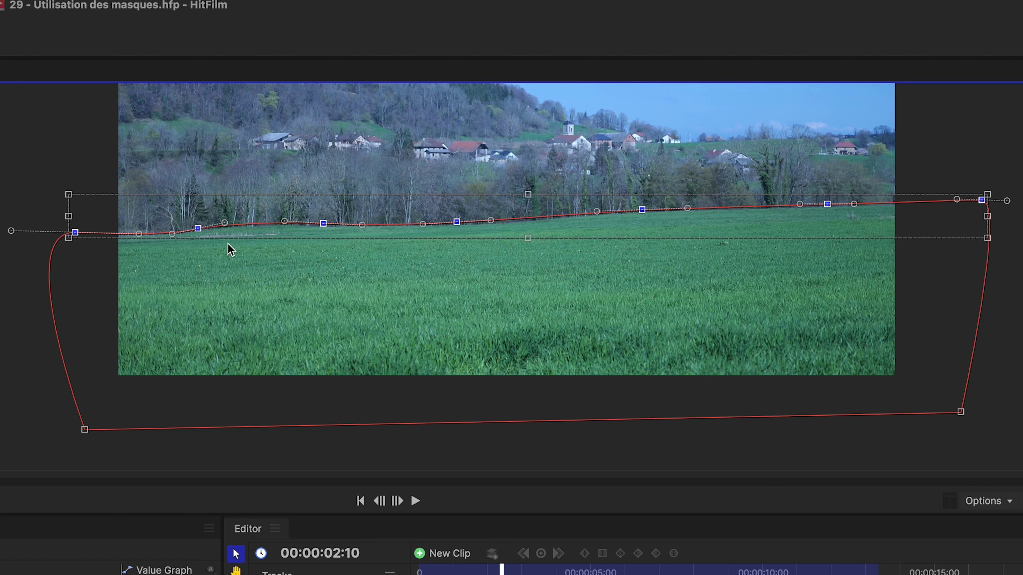
{"action": "left_click_drag", "start_coordinate": [195, 230], "coordinate": [193, 232]}
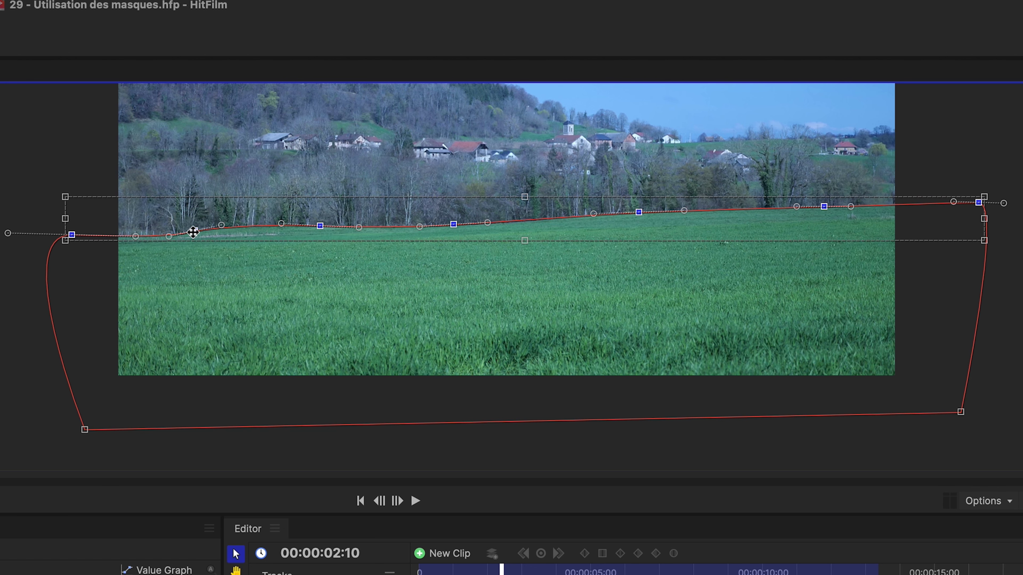
{"action": "key", "text": "shift+Right"}
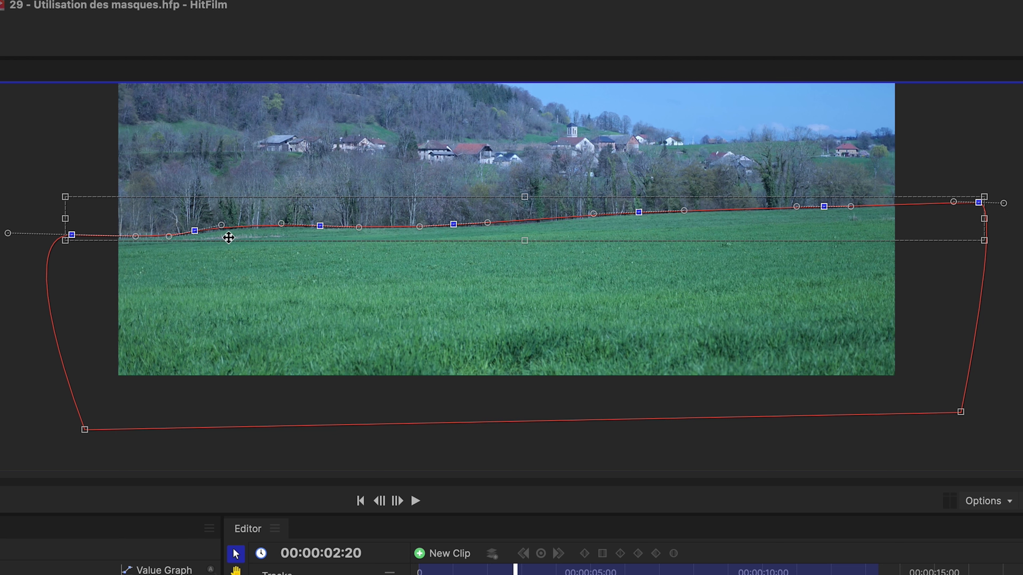
{"action": "left_click_drag", "start_coordinate": [320, 226], "coordinate": [327, 228]}
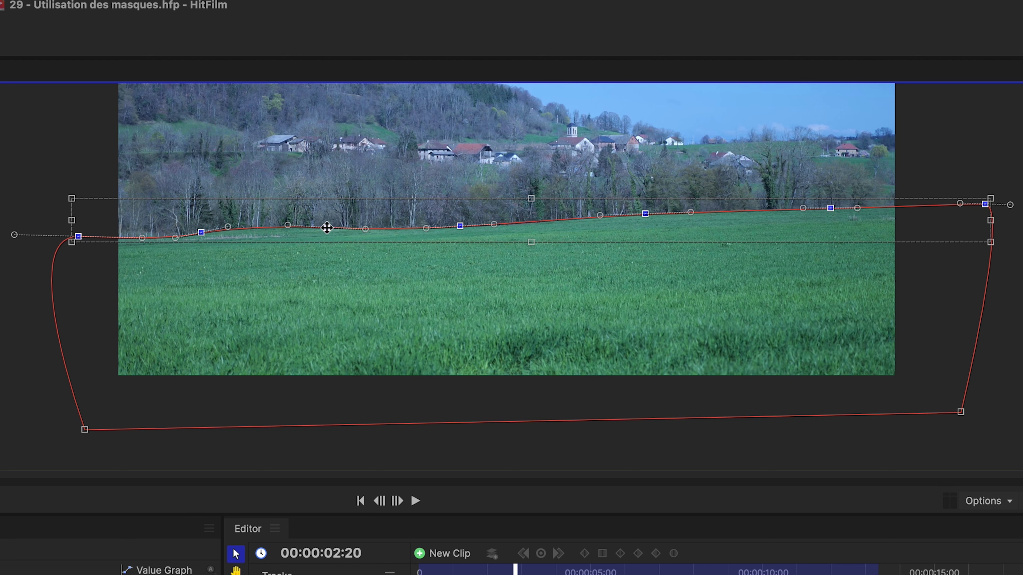
Advance the playhead to 00:00:03:15 and fine-tune the two leftmost upper path points on the field's edge
{"action": "key", "text": "shift+Right"}
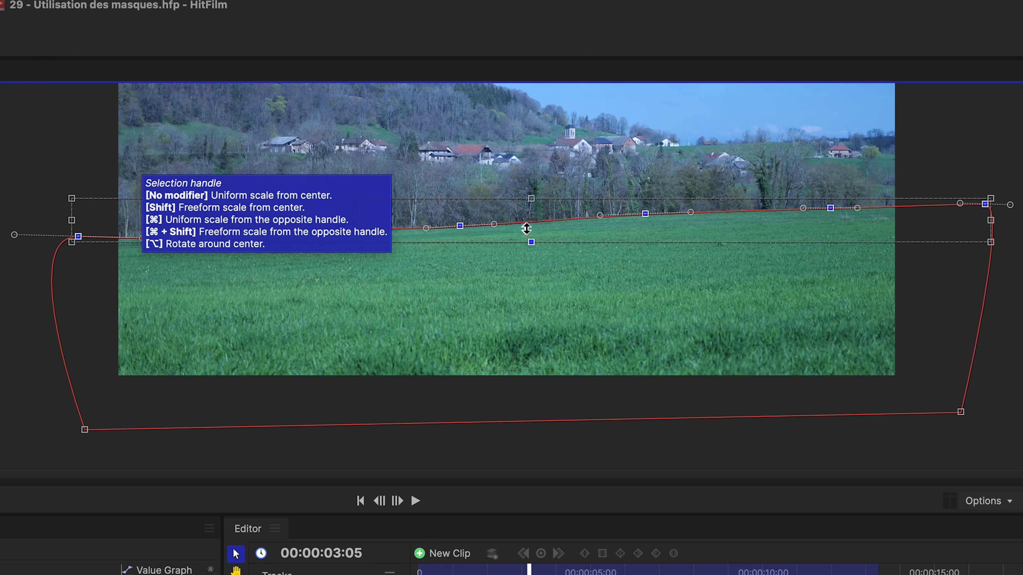
{"action": "key", "text": "shift+Right"}
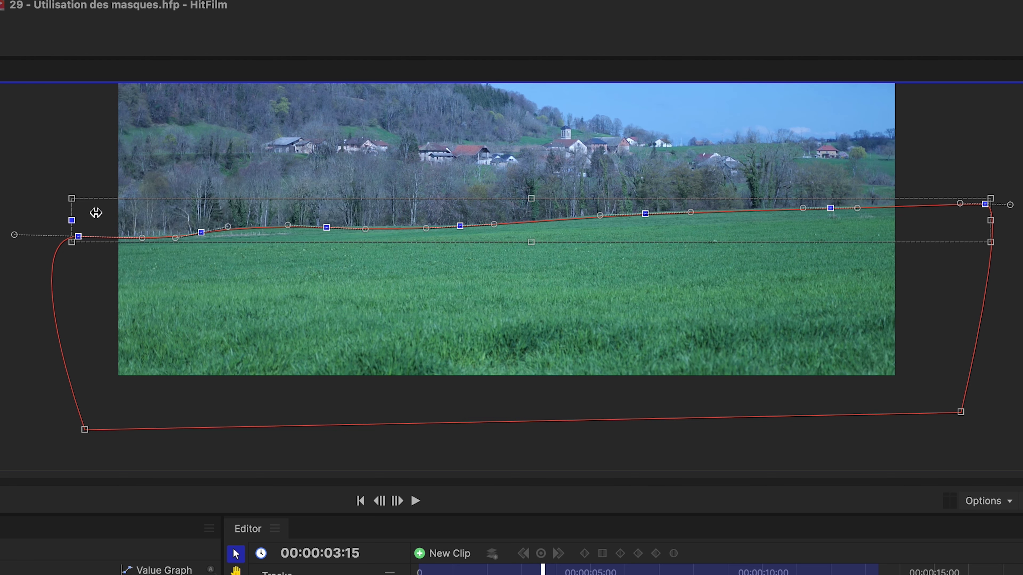
{"action": "left_click", "coordinate": [78, 237]}
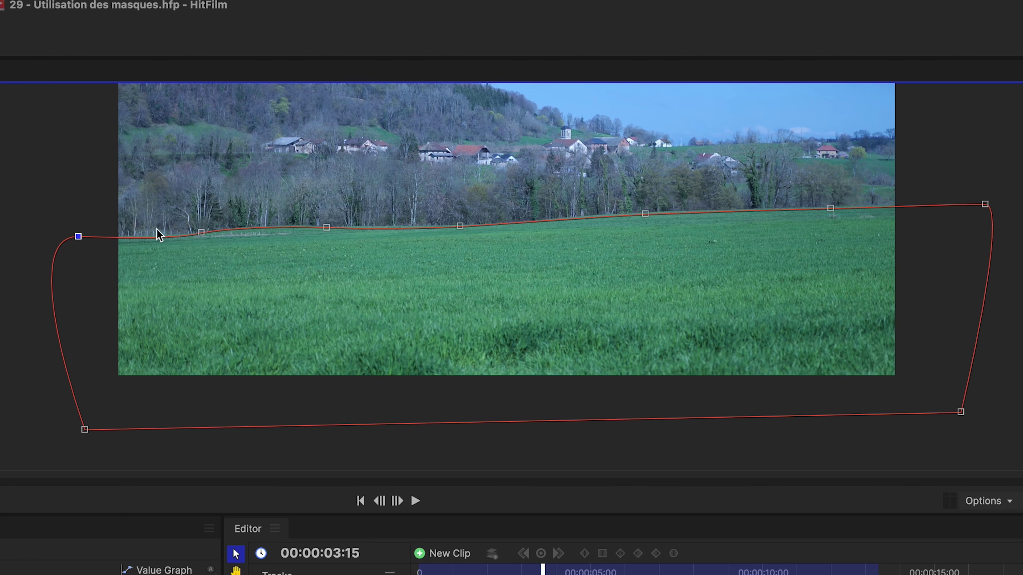
{"action": "left_click", "coordinate": [200, 232]}
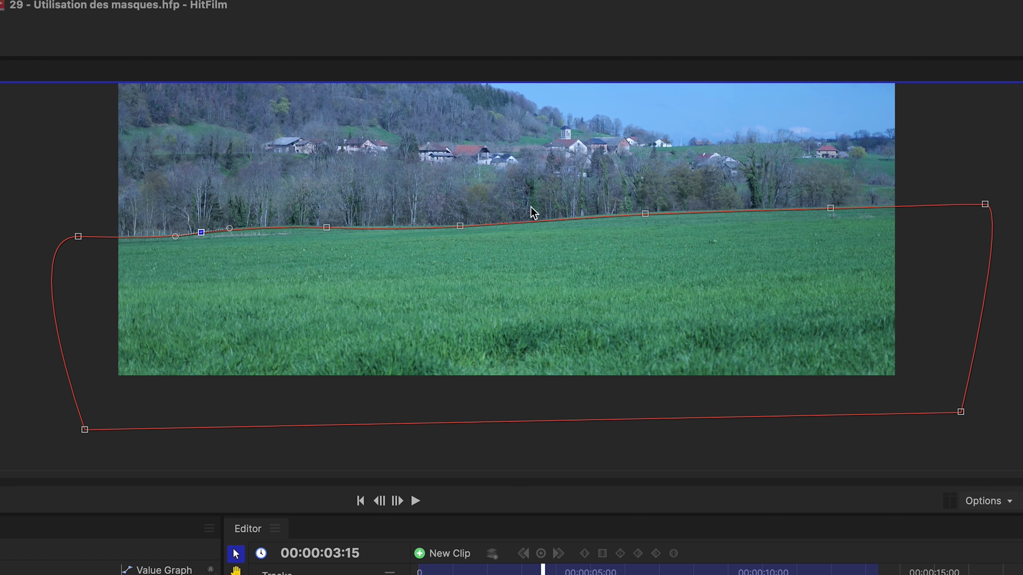
Keep advancing in short intervals up to 00:00:06:00, refitting the upper path points to the field's edge at each stop
{"action": "key", "text": "Right"}
{"action": "key", "text": "ctrl+a"}
{"action": "left_click_drag", "start_coordinate": [646, 212], "coordinate": [645, 210]}
{"action": "key", "text": "Right"}
{"action": "left_click_drag", "start_coordinate": [458, 222], "coordinate": [470, 205]}
{"action": "key", "text": "Right"}
{"action": "key", "text": "Right"}
{"action": "key", "text": "Right"}
{"action": "left_click", "coordinate": [222, 216]}
{"action": "left_click_drag", "start_coordinate": [221, 217], "coordinate": [224, 212]}
{"action": "key", "text": "Right"}
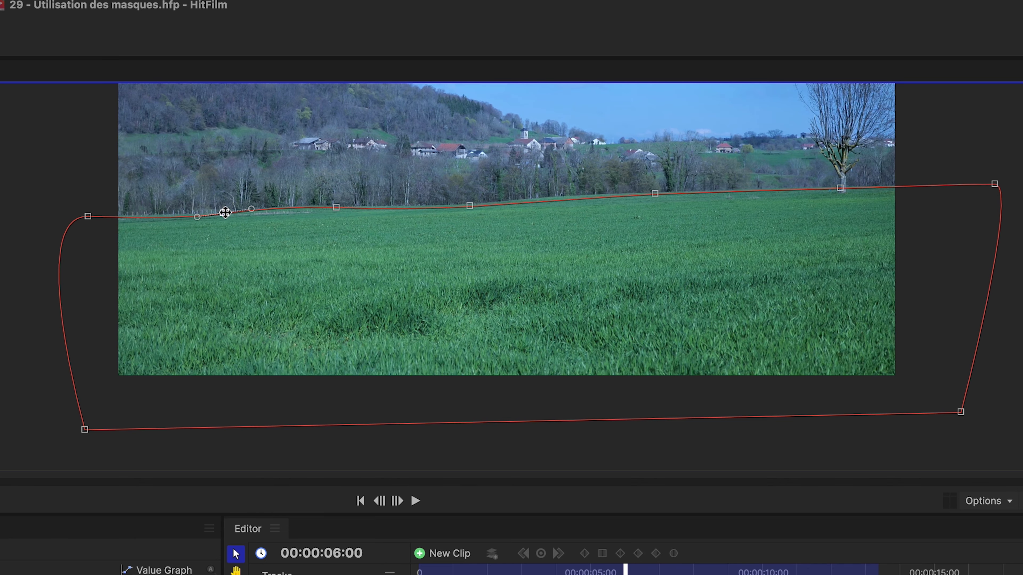
{"action": "left_click_drag", "start_coordinate": [470, 205], "coordinate": [470, 203]}
{"action": "left_click", "coordinate": [657, 193]}
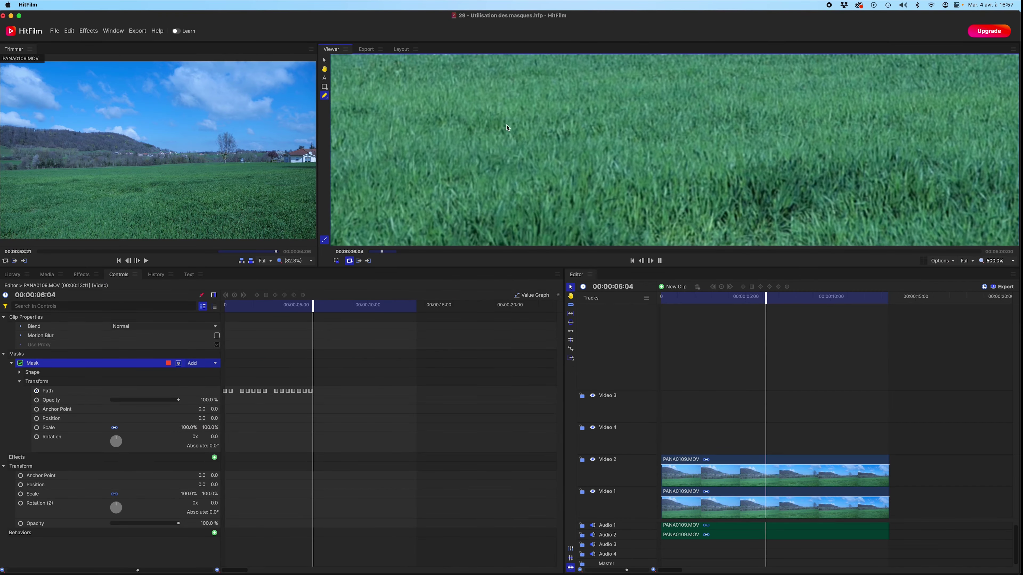
Select the mask's Path property and return the playhead to its last keyframe at 00:00:06:00
{"action": "left_click", "coordinate": [49, 391]}
{"action": "left_click", "coordinate": [225, 295]}
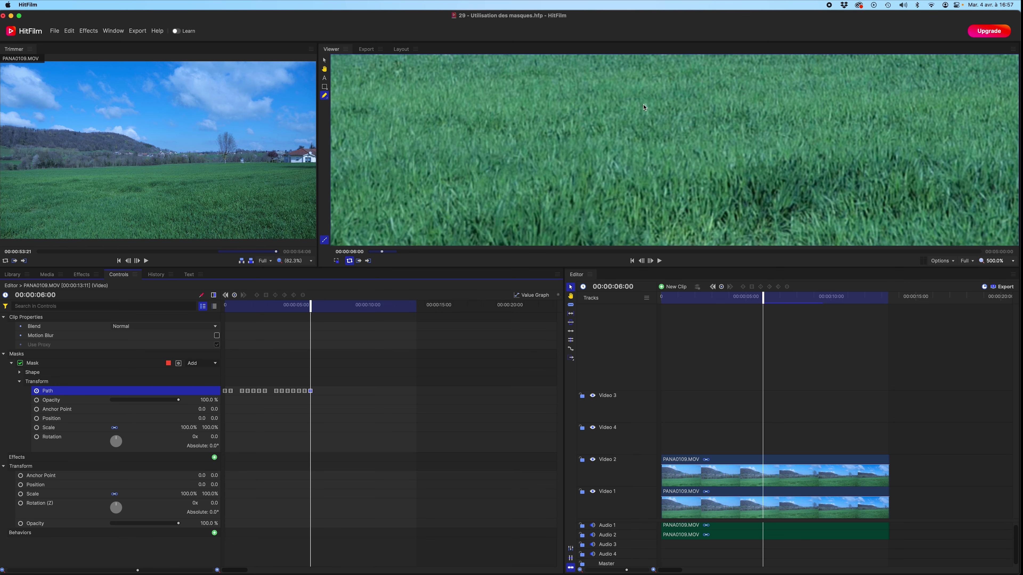
{"action": "key", "text": "space"}
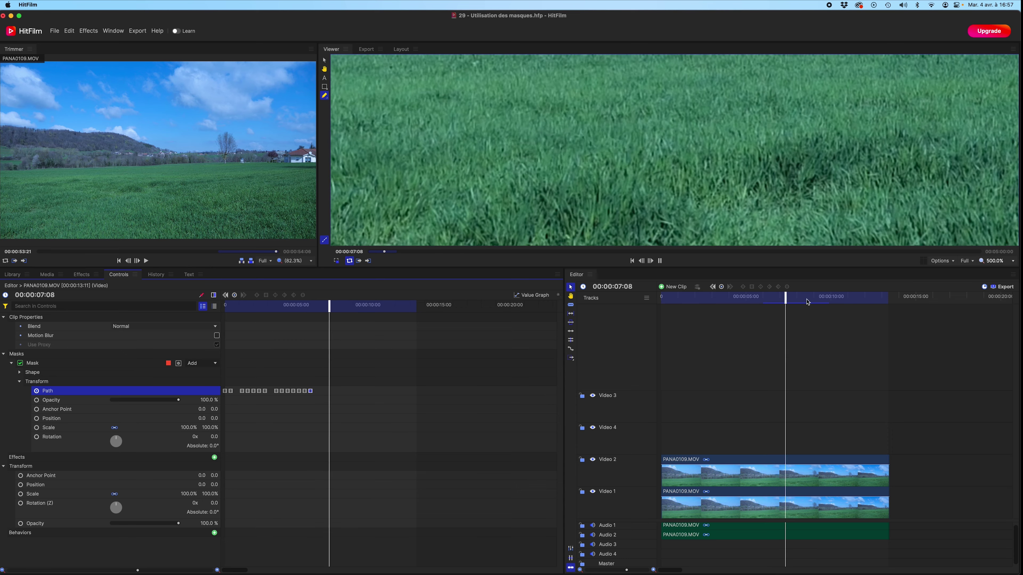
{"action": "key", "text": "space"}
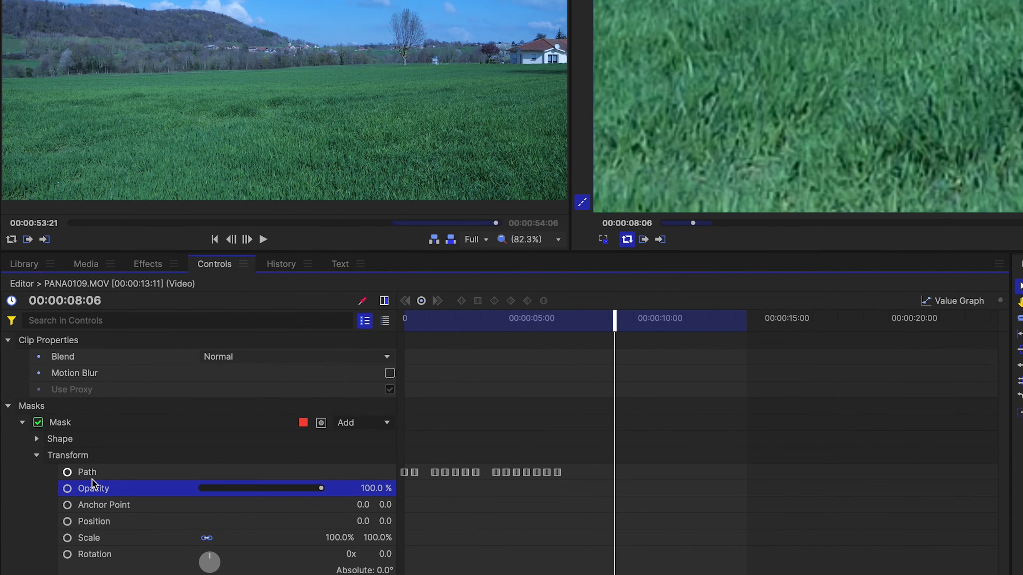
{"action": "left_click", "coordinate": [87, 472]}
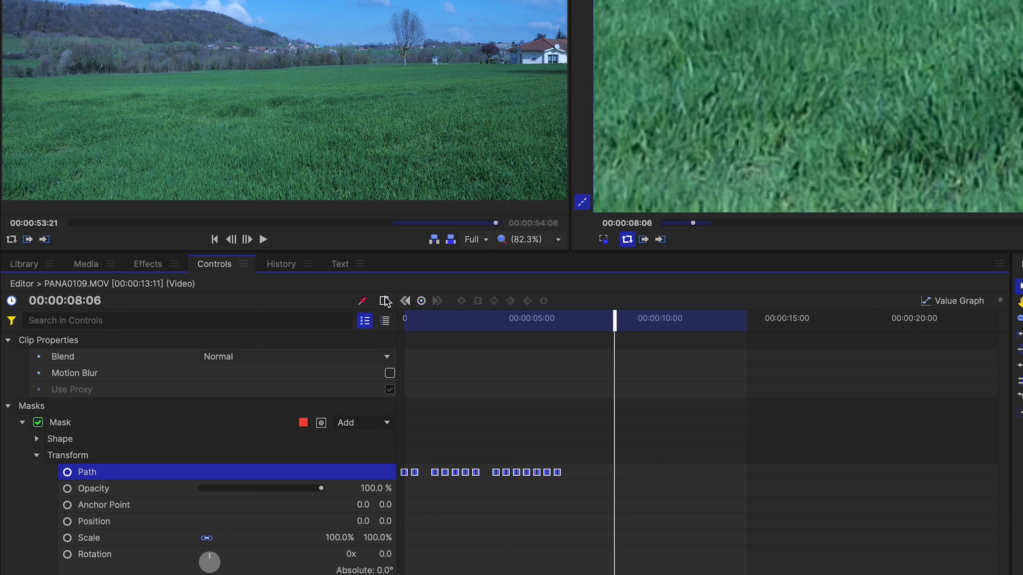
{"action": "left_click", "coordinate": [405, 302]}
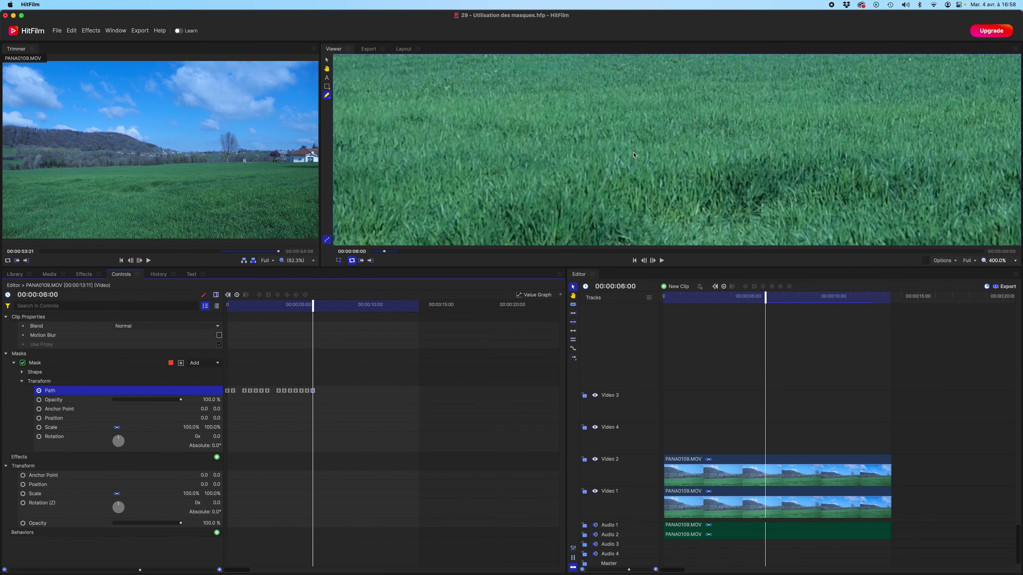
Continue keyframing the mask path from 00:00:07:05 to 00:00:09:05, realigning the upper points with the field's edge
{"action": "scroll", "coordinate": [634, 155], "scroll_direction": "down", "scroll_amount": 5}
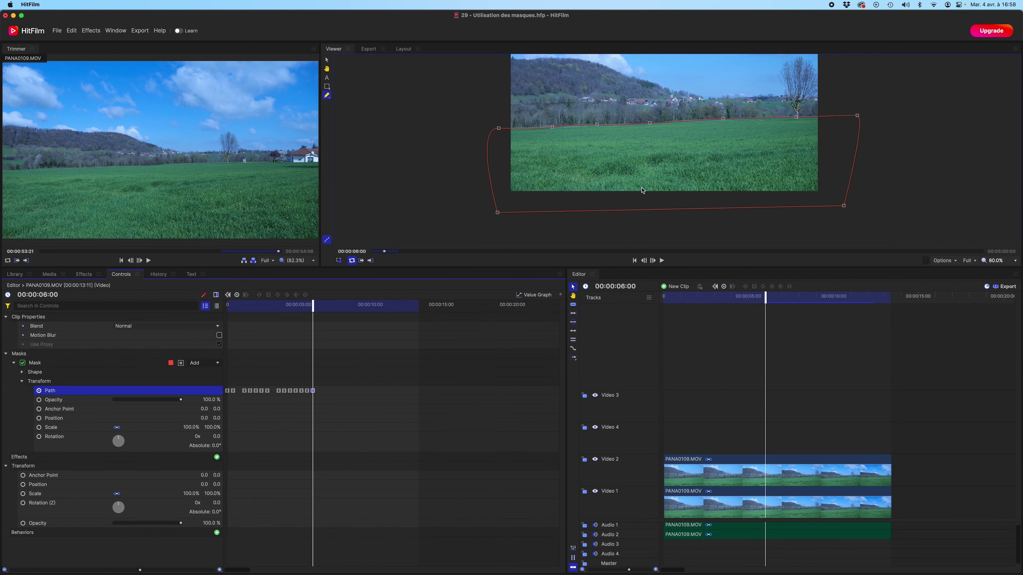
{"action": "key", "text": "space"}
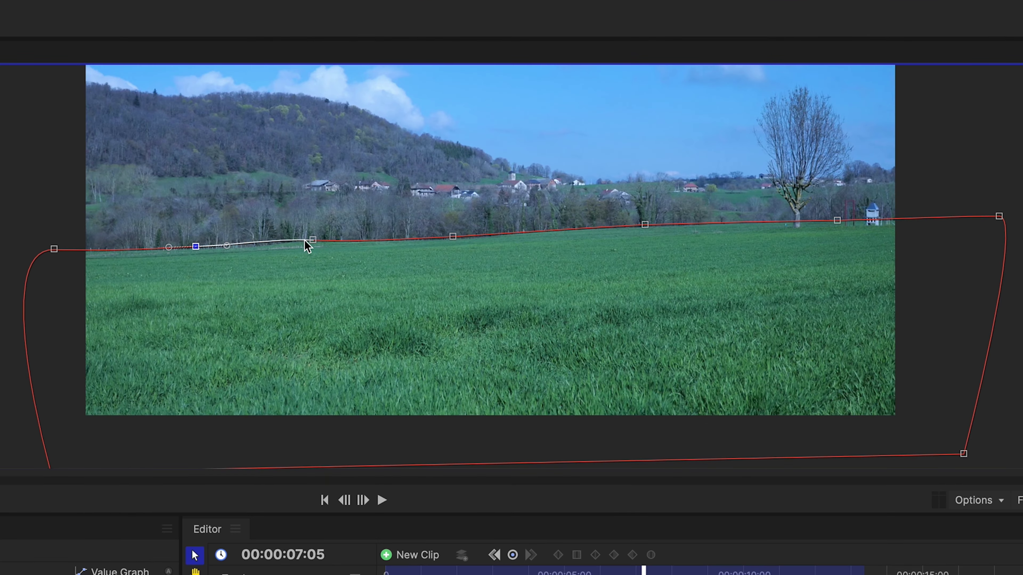
{"action": "left_click", "coordinate": [649, 122]}
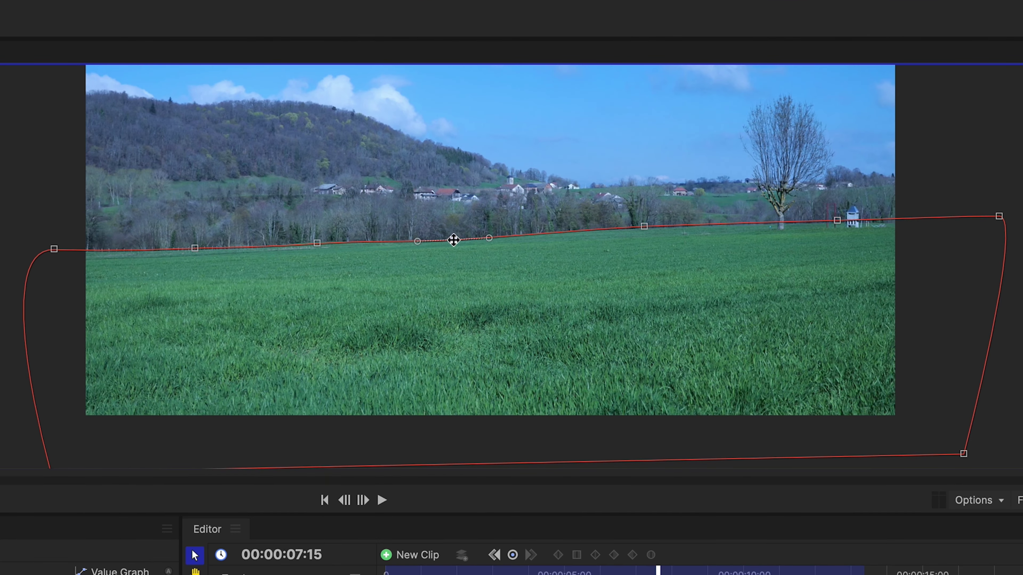
{"action": "key", "text": "super+a"}
{"action": "left_click", "coordinate": [52, 250]}
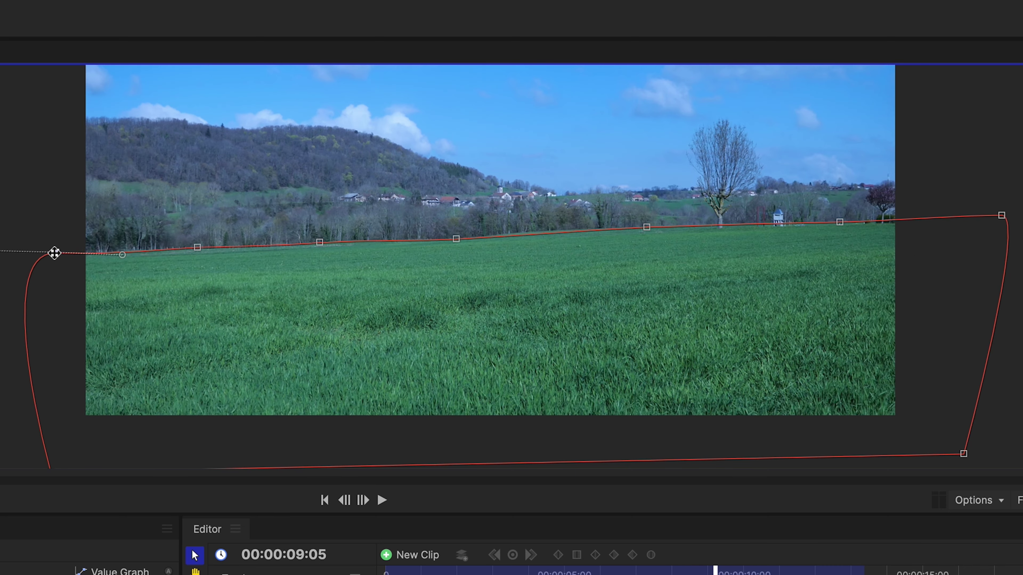
{"action": "left_click_drag", "start_coordinate": [874, 338], "coordinate": [179, 213]}
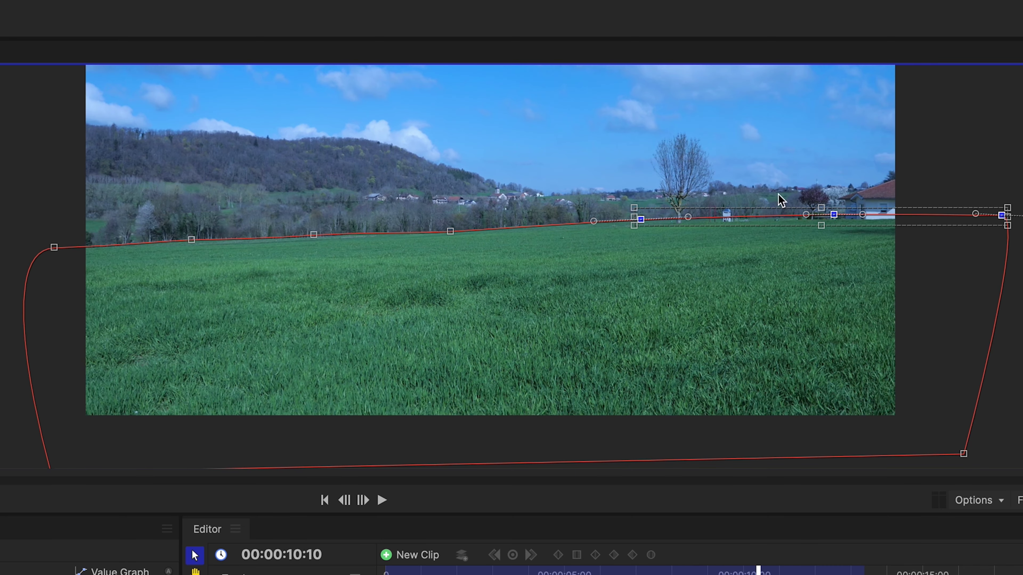
Realign the upper path points with the field's edge below the trees and house from 00:00:10:10 to 00:00:12:20
{"action": "scroll", "coordinate": [801, 210], "scroll_direction": "up", "scroll_amount": 5}
{"action": "scroll", "coordinate": [634, 227], "scroll_direction": "down", "scroll_amount": 5}
{"action": "key", "text": "shift+Right"}
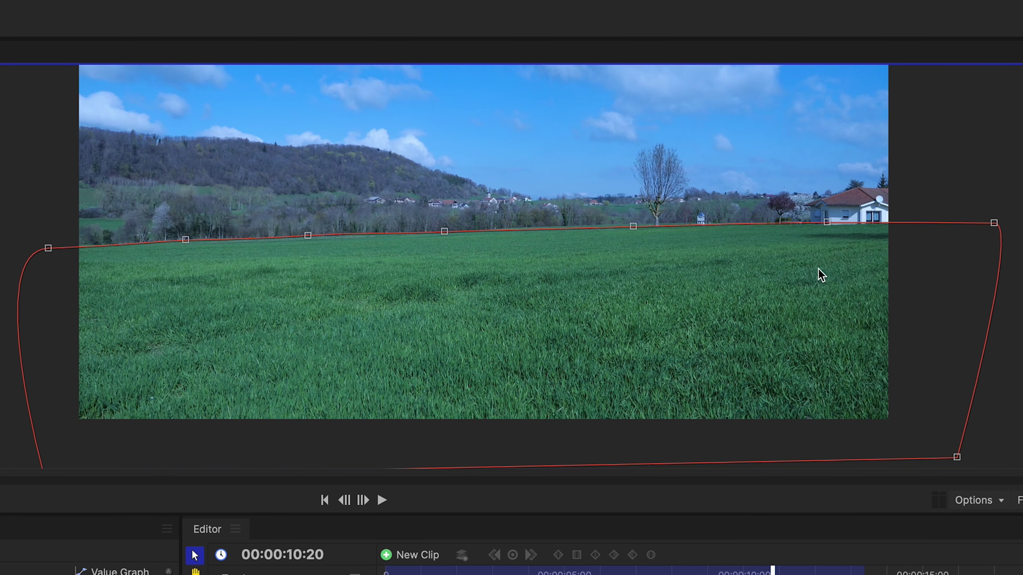
{"action": "key", "text": "shift+Right"}
{"action": "key", "text": "shift+Right"}
{"action": "left_click", "coordinate": [826, 228]}
{"action": "key", "text": "shift+Right"}
{"action": "key", "text": "shift+Right"}
{"action": "key", "text": "shift+Right"}
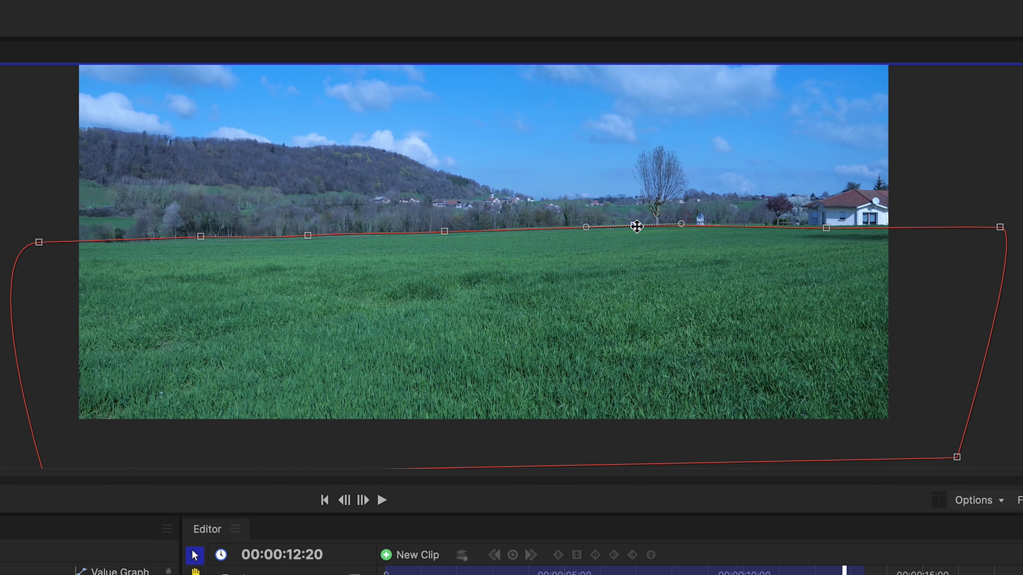
Adjust the mask's outermost upper points just before the clip's end, and advance to 00:00:13:15
{"action": "key", "text": "shift+Right"}
{"action": "left_click", "coordinate": [38, 243]}
{"action": "left_click", "coordinate": [999, 228]}
{"action": "key", "text": "shift+Right"}
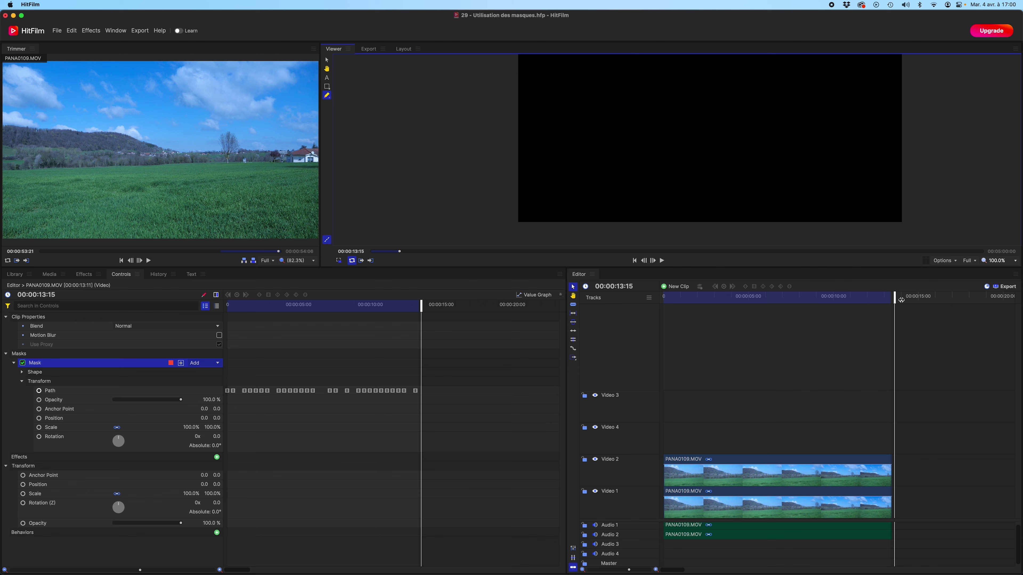
Hide the Video 1 track and play the masked field from the start to check the animated edge
{"action": "left_click_drag", "start_coordinate": [901, 300], "coordinate": [749, 309]}
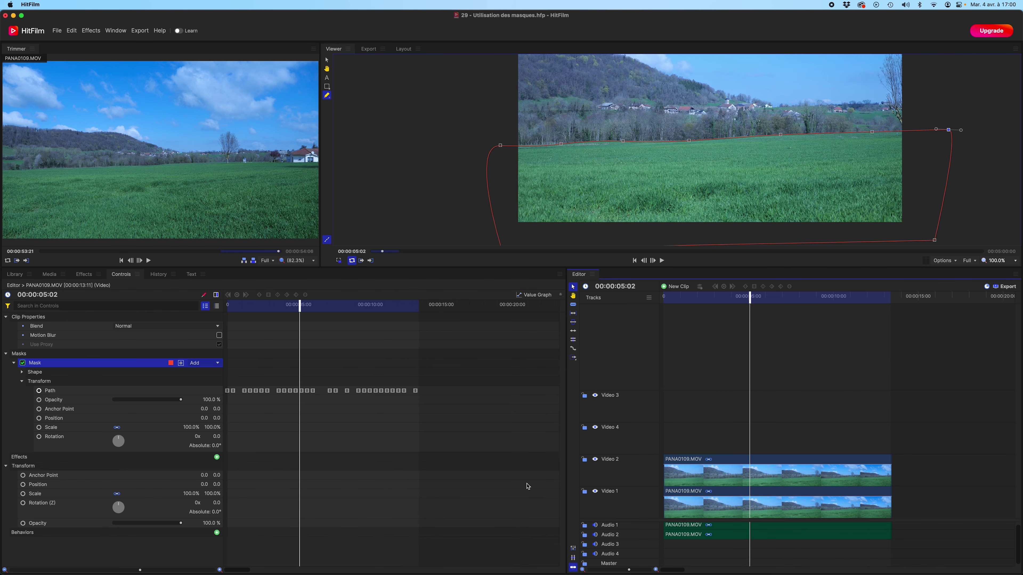
{"action": "left_click", "coordinate": [595, 491]}
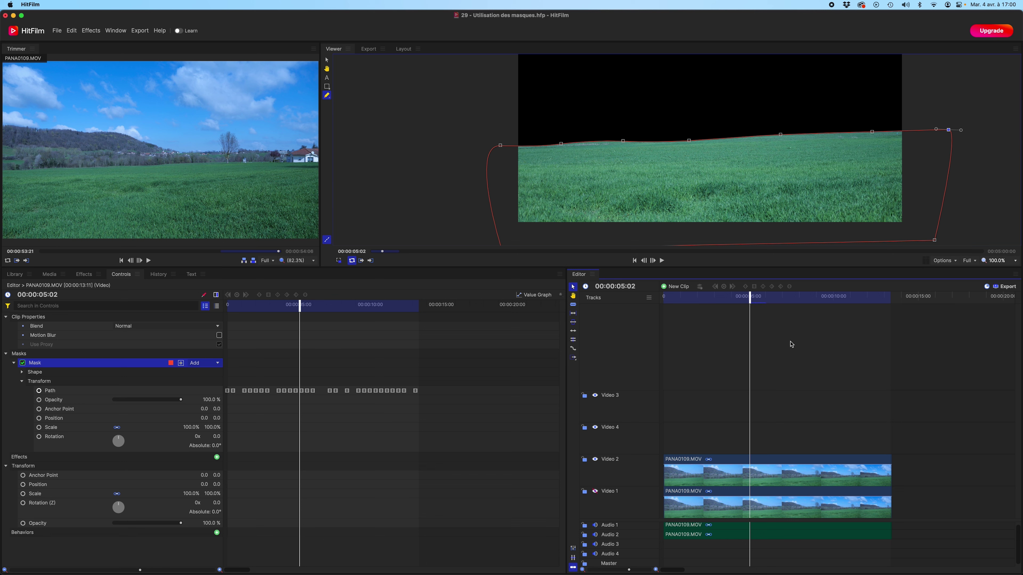
{"action": "key", "text": "Home"}
{"action": "key", "text": "space"}
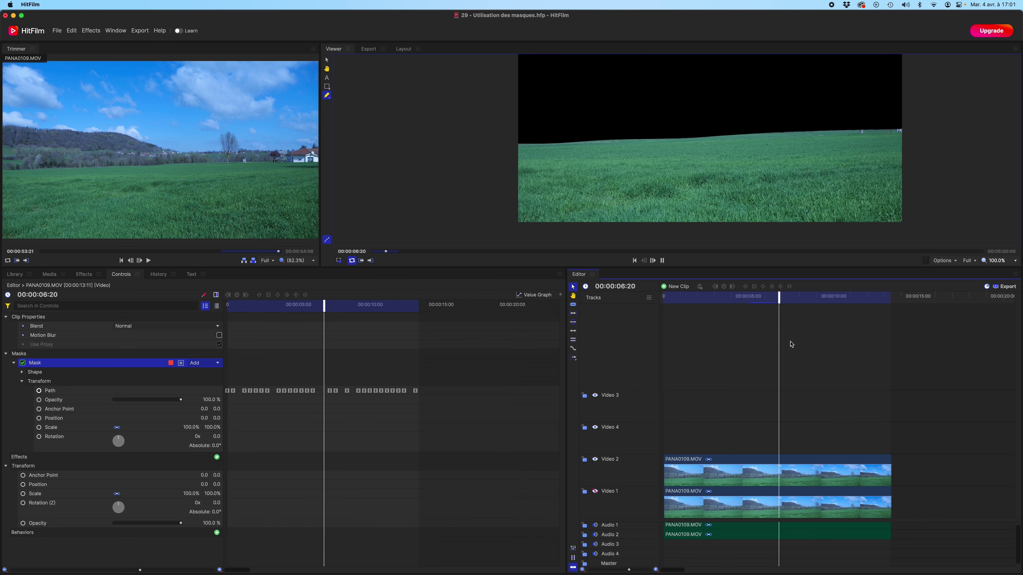
{"action": "key", "text": "space"}
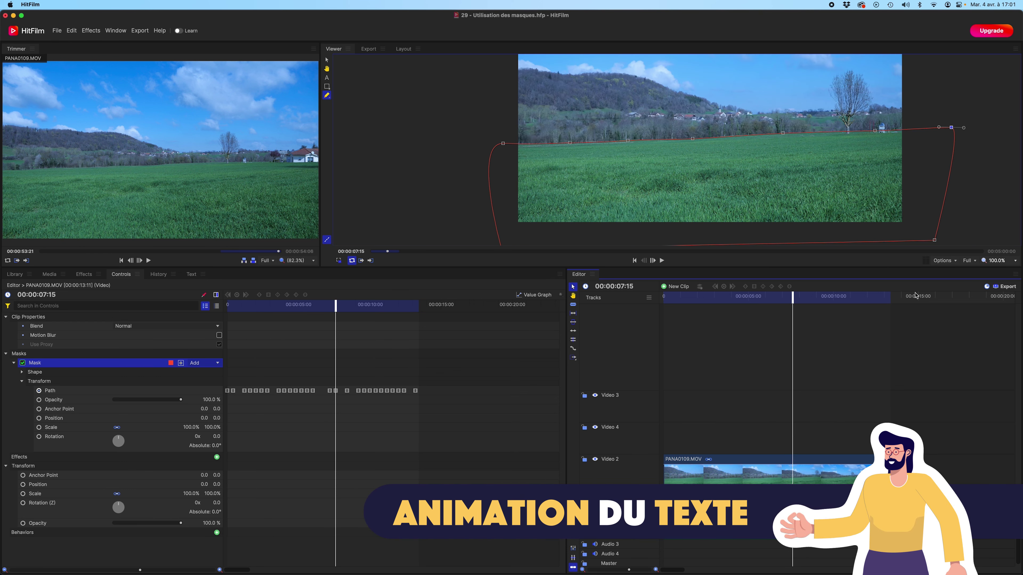
Add the text "Village de France" over the sky in the viewer image
{"action": "left_click", "coordinate": [1014, 261]}
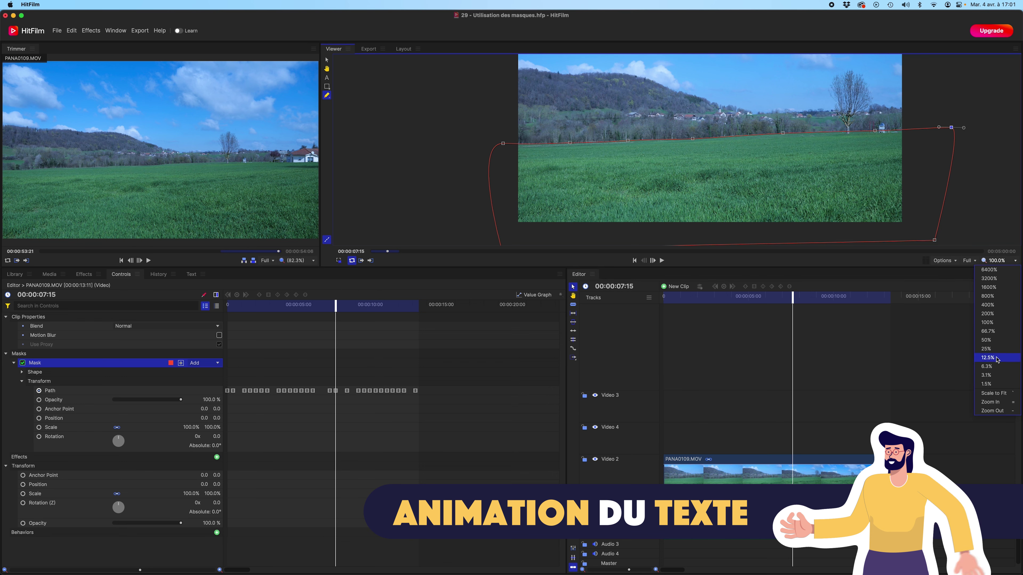
{"action": "left_click", "coordinate": [997, 392]}
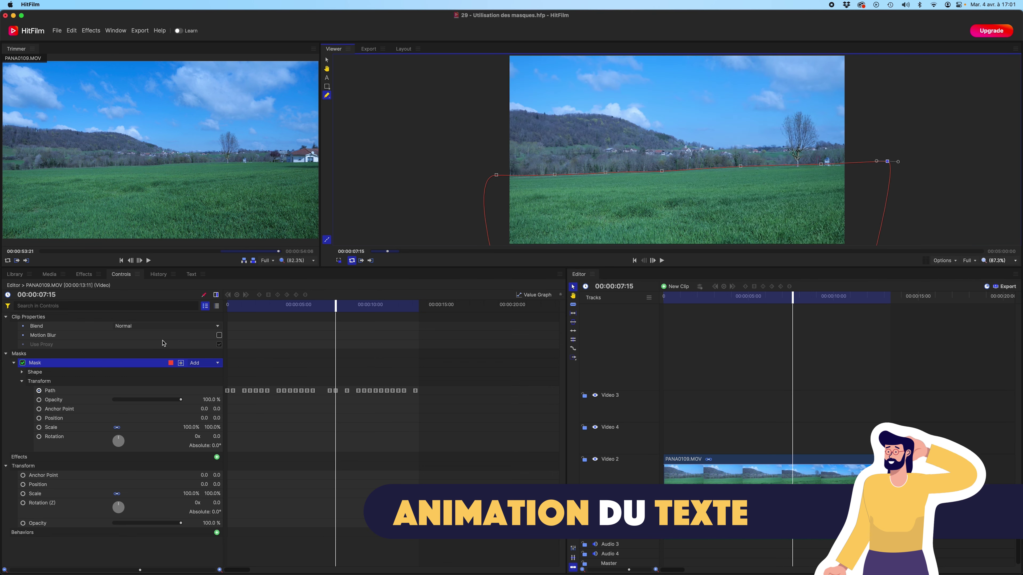
{"action": "left_click", "coordinate": [327, 78]}
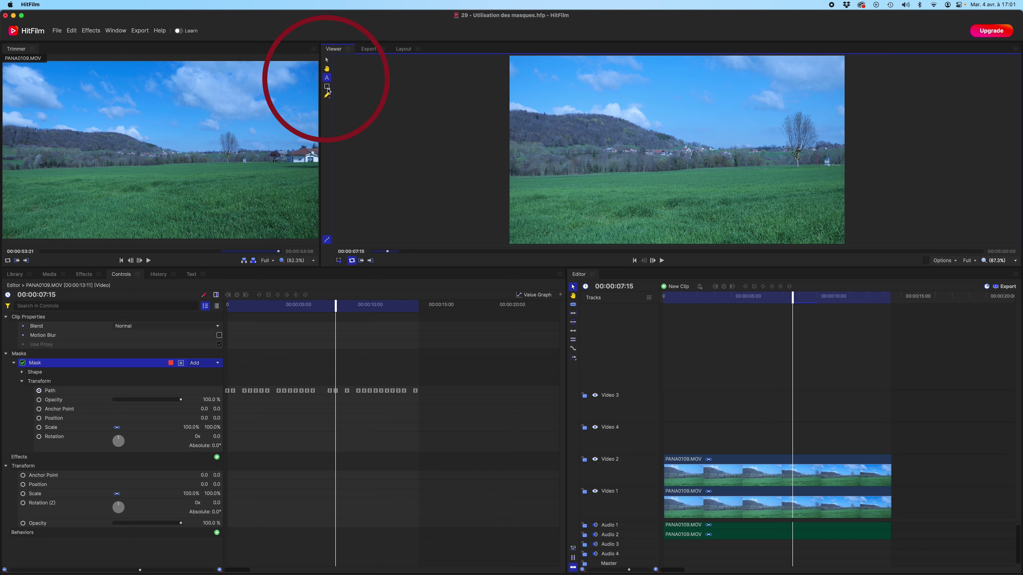
{"action": "left_click", "coordinate": [571, 107]}
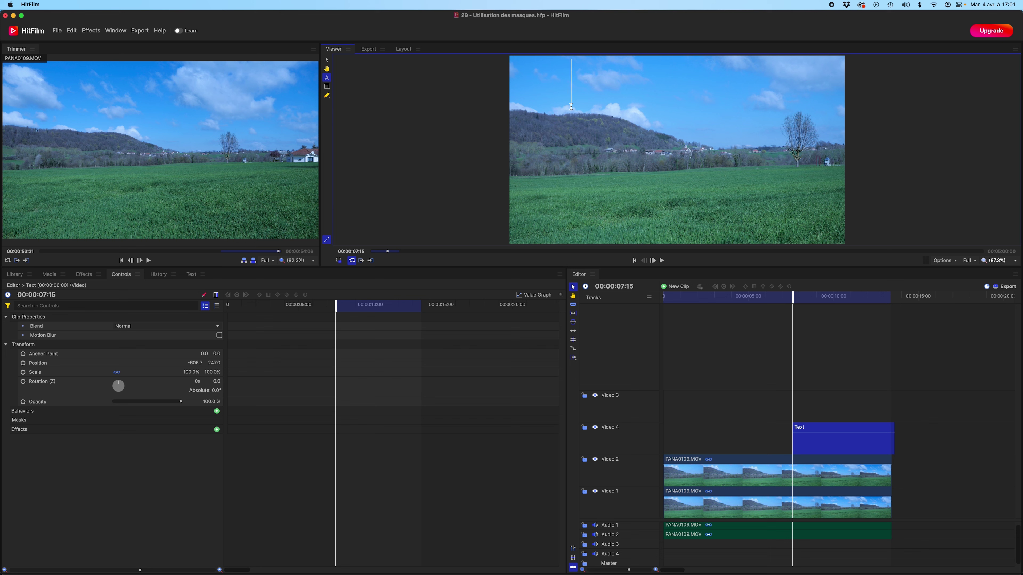
{"action": "type", "text": "V"}
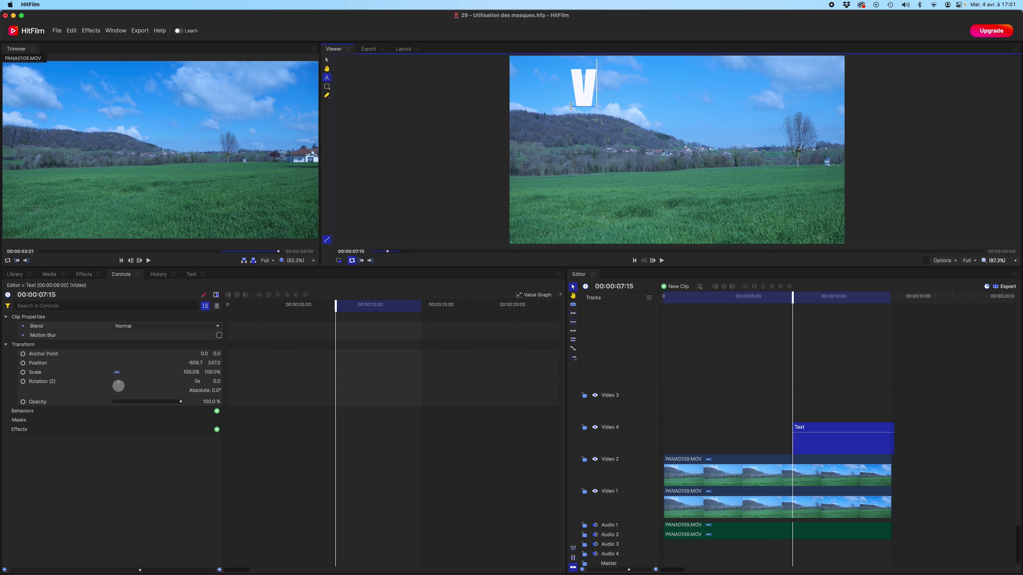
{"action": "type", "text": "illage de "}
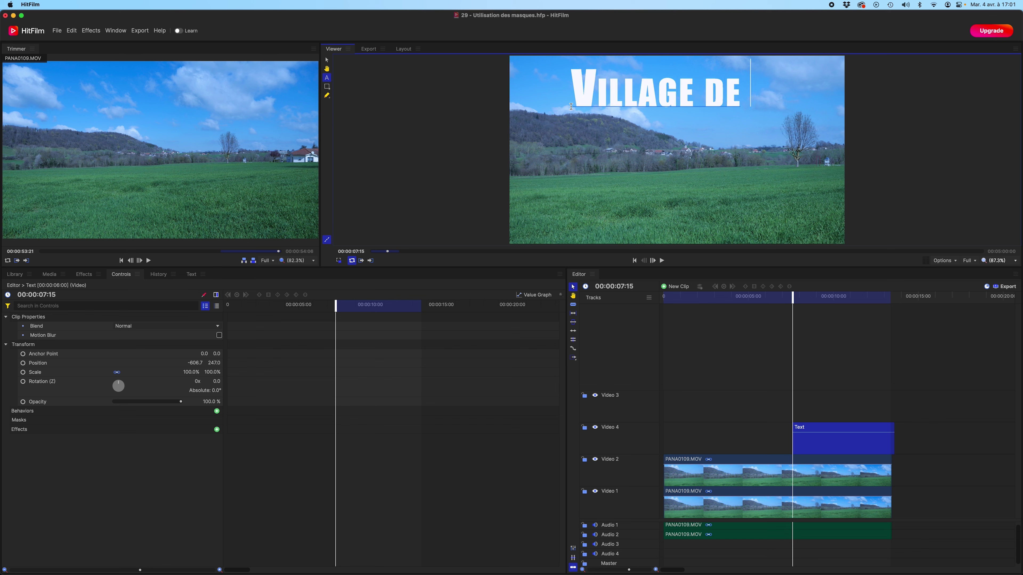
{"action": "type", "text": "G"}
{"action": "key", "text": "BackSpace"}
{"action": "type", "text": "France"}
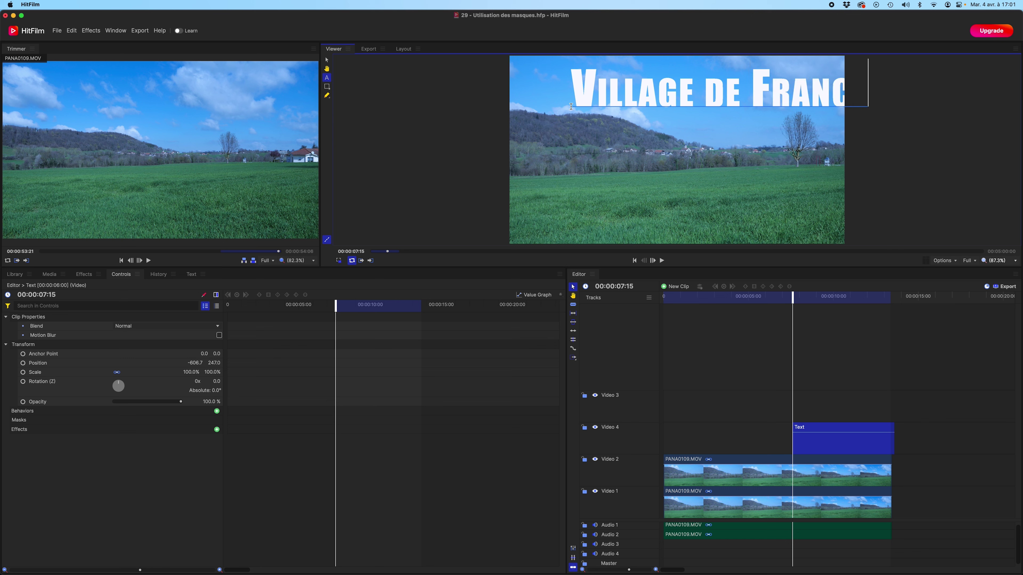
{"action": "left_click", "coordinate": [460, 193]}
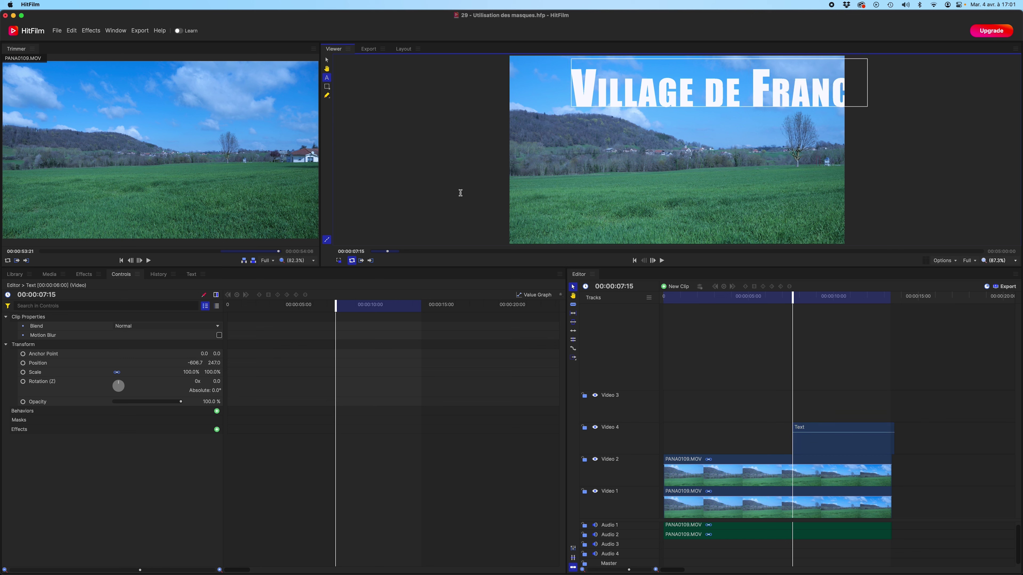
Extend the Text clip back to the timeline's start and reposition the title so it fits within the frame
{"action": "key", "text": "v"}
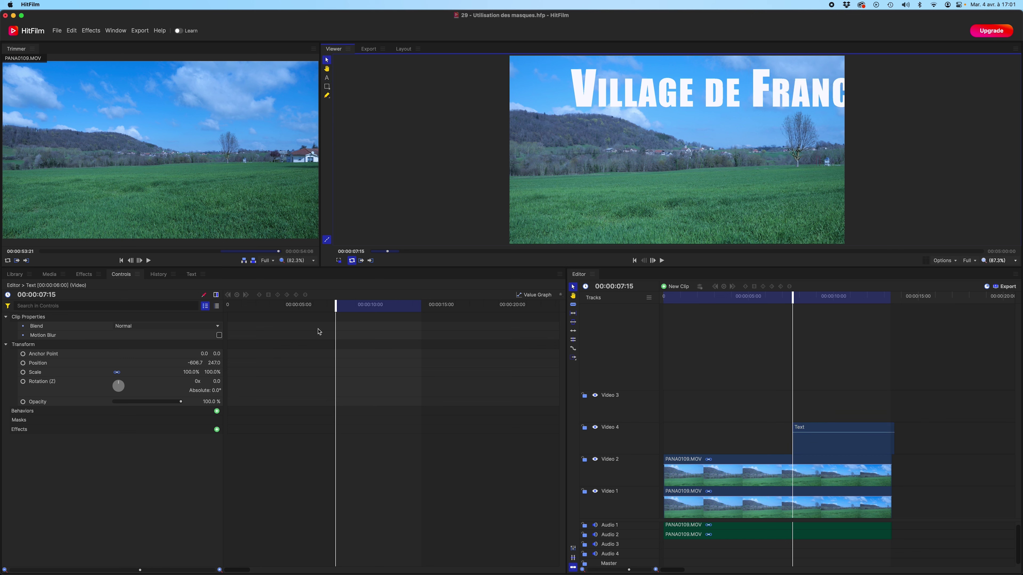
{"action": "left_click", "coordinate": [798, 447]}
{"action": "left_click", "coordinate": [795, 447]}
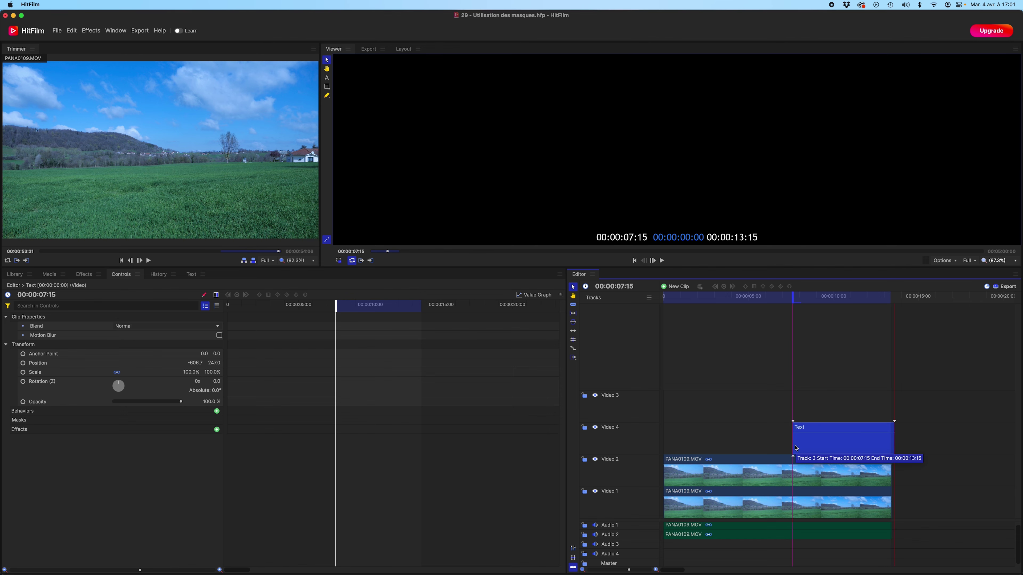
{"action": "left_click_drag", "start_coordinate": [795, 447], "coordinate": [561, 457]}
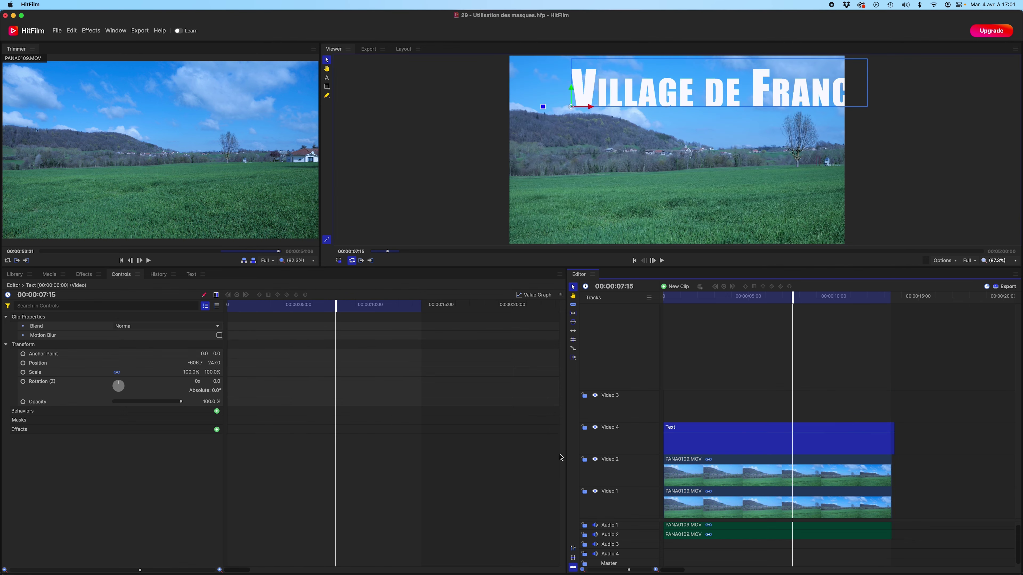
{"action": "left_click_drag", "start_coordinate": [755, 96], "coordinate": [715, 116]}
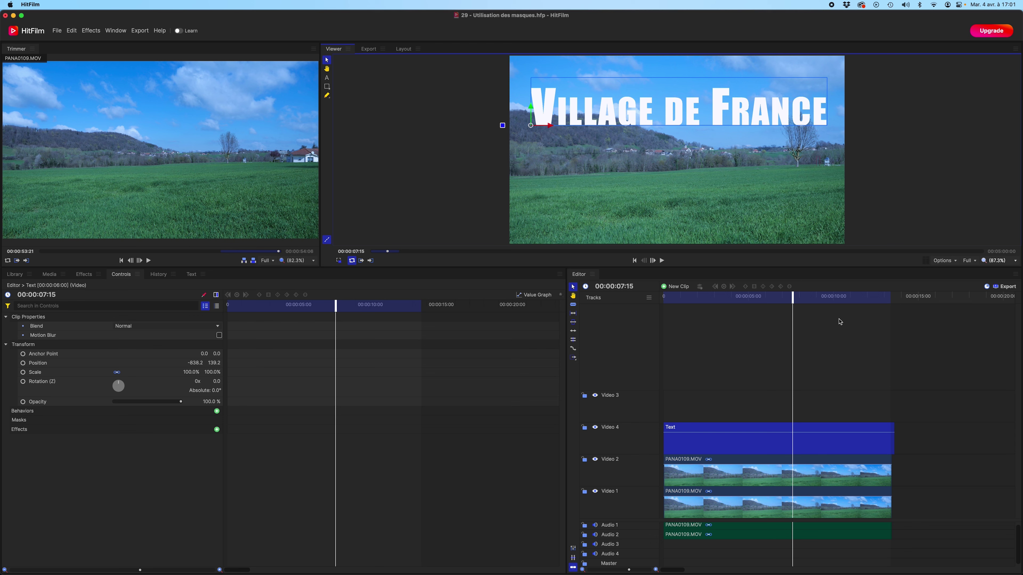
{"action": "left_click_drag", "start_coordinate": [792, 297], "coordinate": [753, 316]}
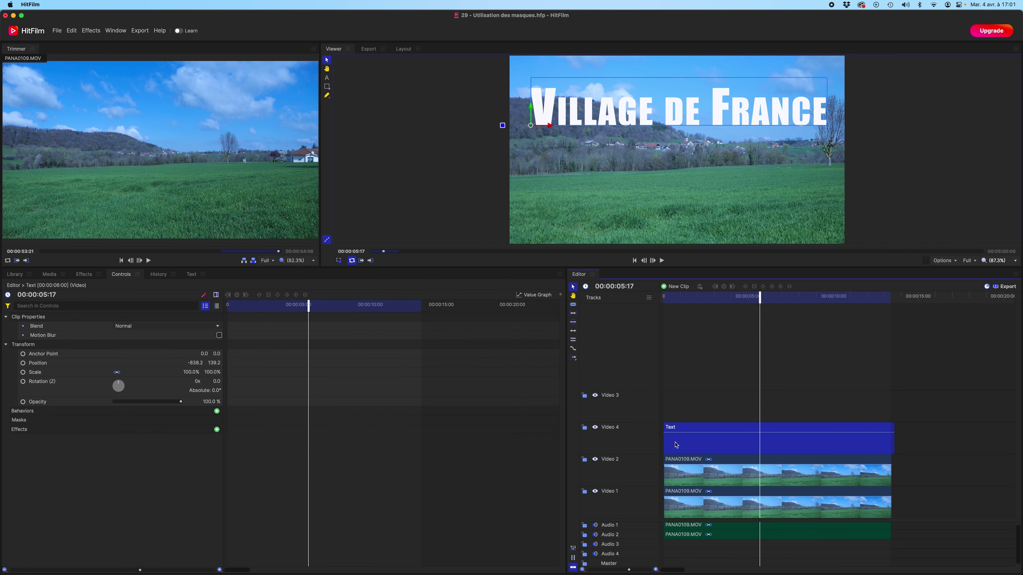
Place the masked PANA0109.MOV clip above the Text clip, and shift both down one track onto Video 4 and Video 2
{"action": "left_click", "coordinate": [681, 462]}
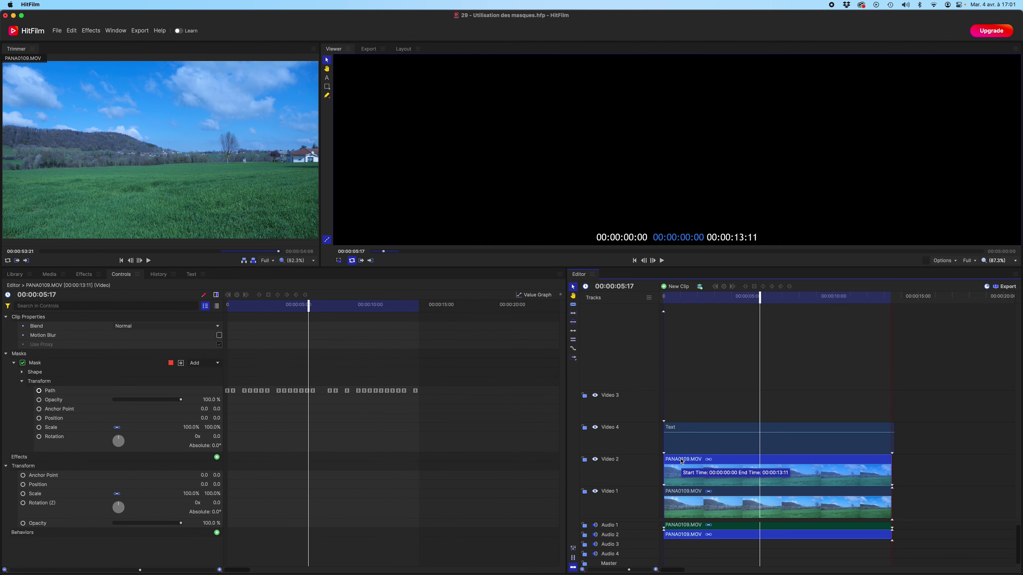
{"action": "left_click_drag", "start_coordinate": [681, 450], "coordinate": [682, 415]}
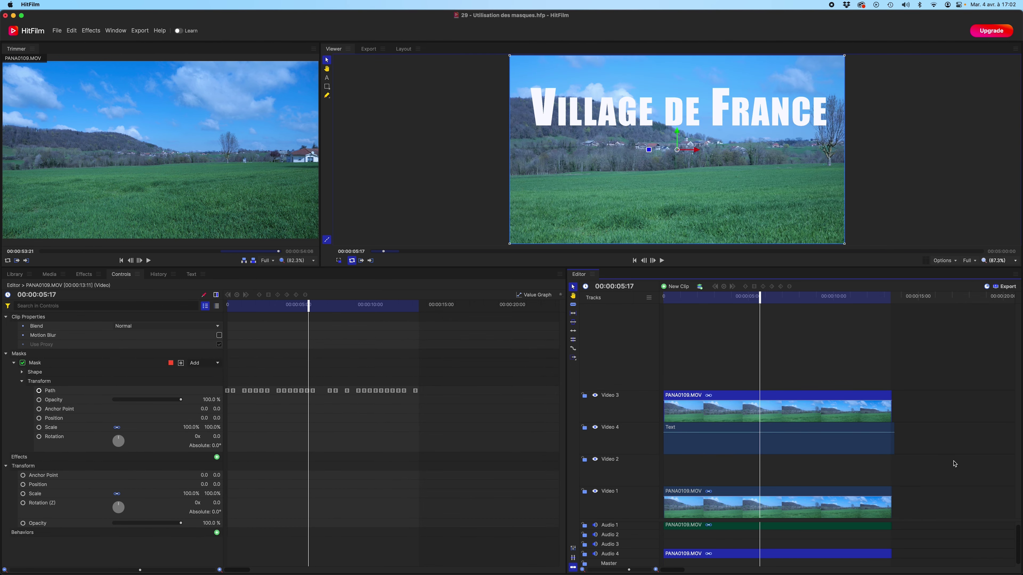
{"action": "left_click_drag", "start_coordinate": [954, 464], "coordinate": [847, 395]}
{"action": "left_click_drag", "start_coordinate": [848, 395], "coordinate": [848, 396]}
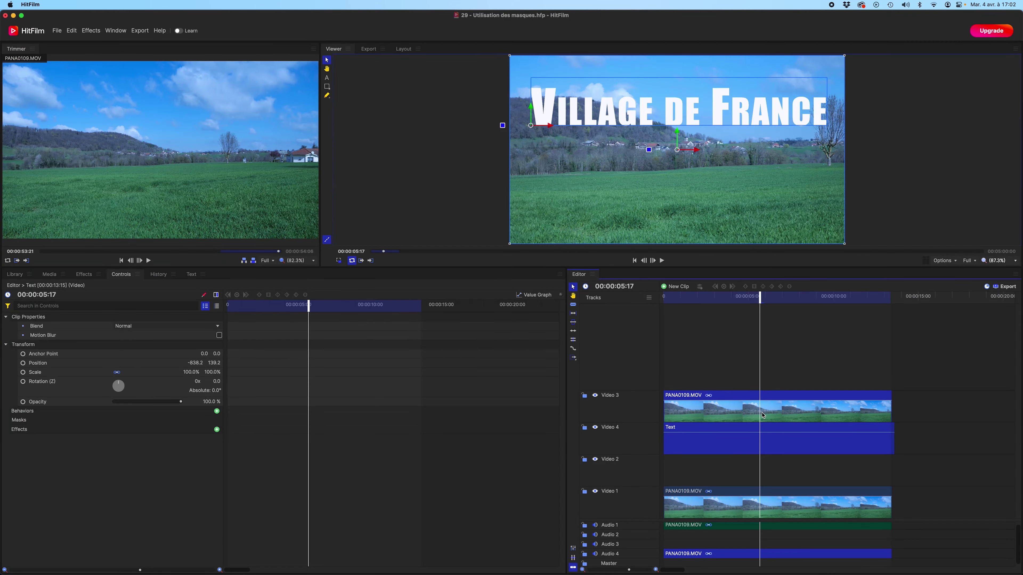
{"action": "left_click_drag", "start_coordinate": [763, 415], "coordinate": [784, 463]}
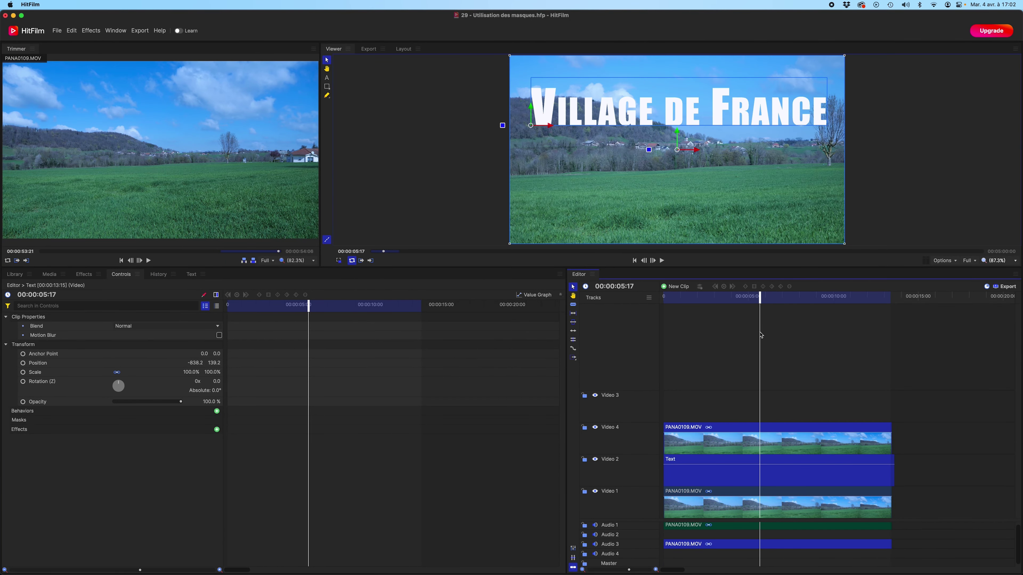
{"action": "left_click", "coordinate": [753, 336]}
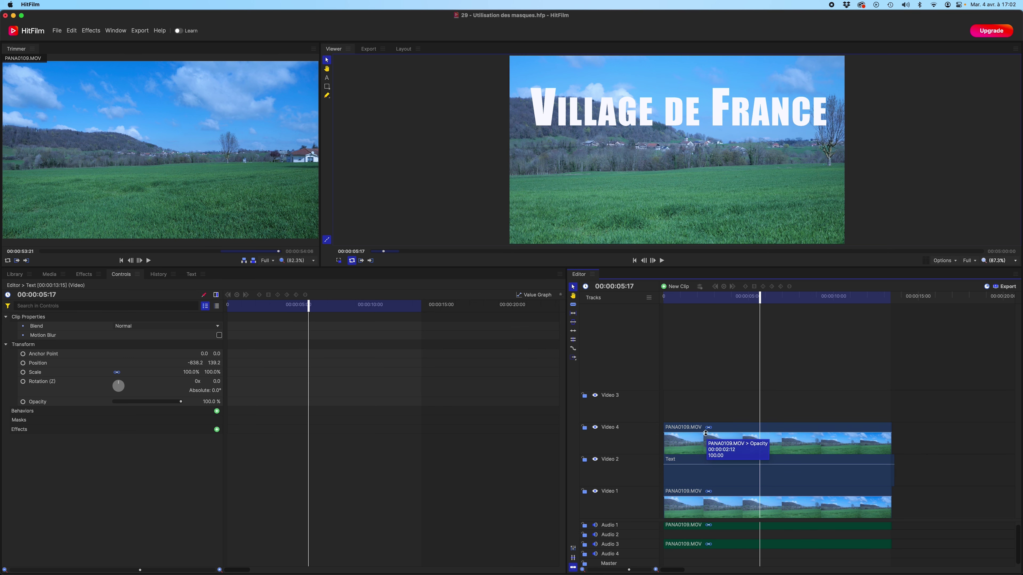
Lower the title slightly by setting the Text clip's vertical position to 126.2
{"action": "left_click", "coordinate": [707, 463]}
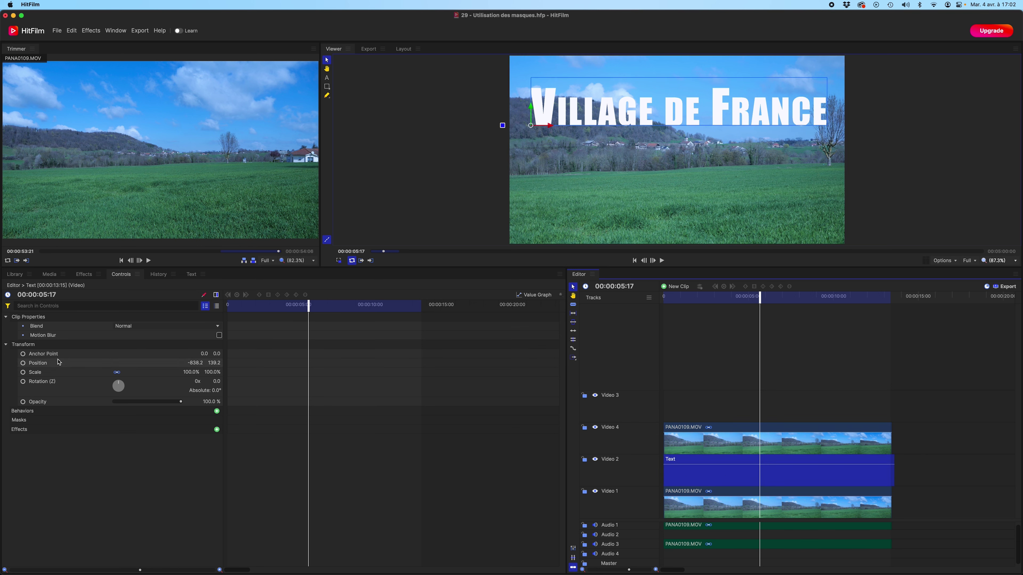
{"action": "left_click", "coordinate": [31, 365]}
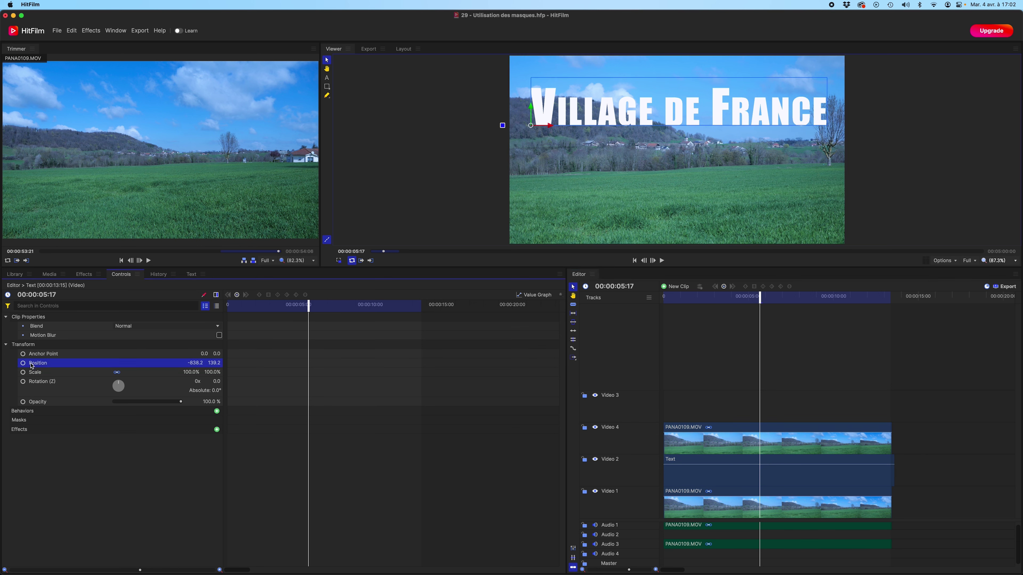
{"action": "left_click", "coordinate": [692, 475]}
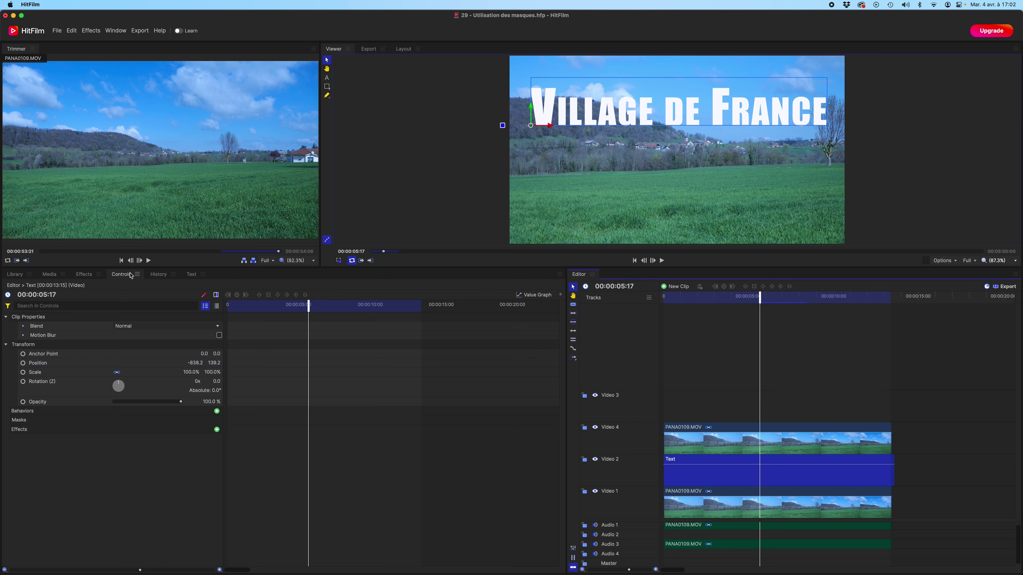
{"action": "left_click", "coordinate": [57, 363]}
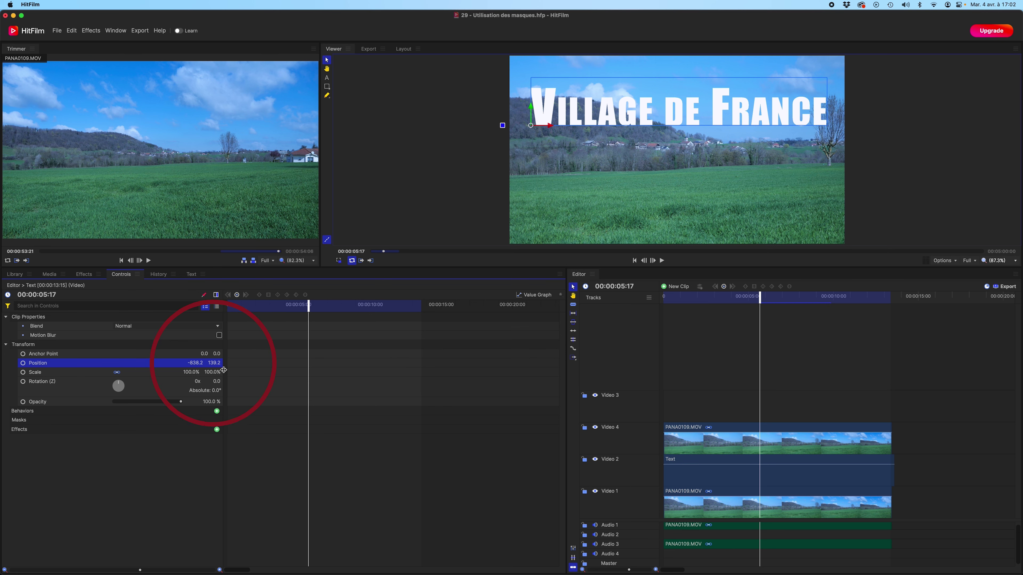
{"action": "mouse_move", "coordinate": [213, 364]}
{"action": "left_mouse_down"}
{"action": "mouse_move", "coordinate": [181, 364]}
{"action": "mouse_move", "coordinate": [234, 363]}
{"action": "mouse_move", "coordinate": [217, 363]}
{"action": "left_mouse_up"}
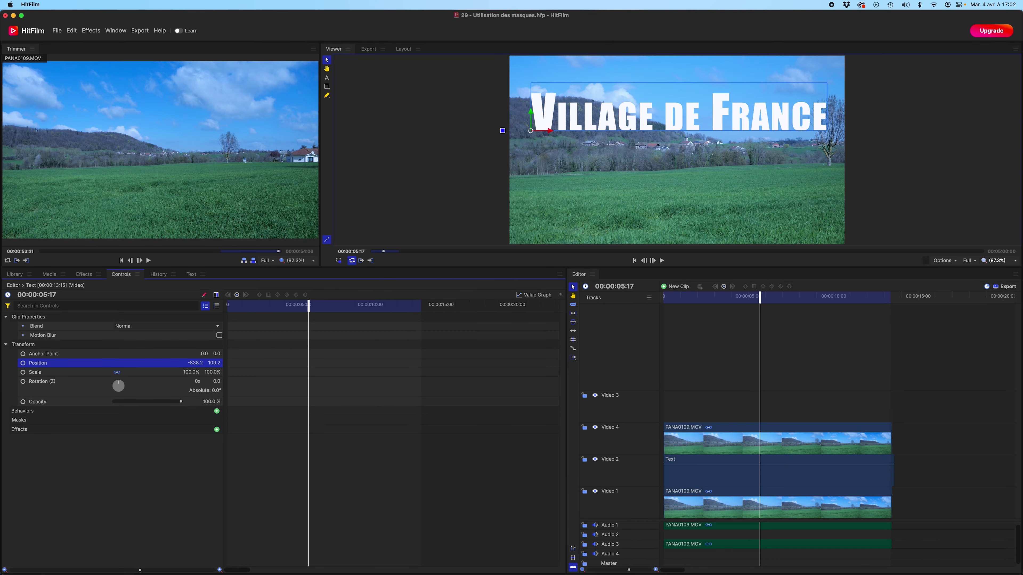
{"action": "left_click_drag", "start_coordinate": [214, 363], "coordinate": [217, 363]}
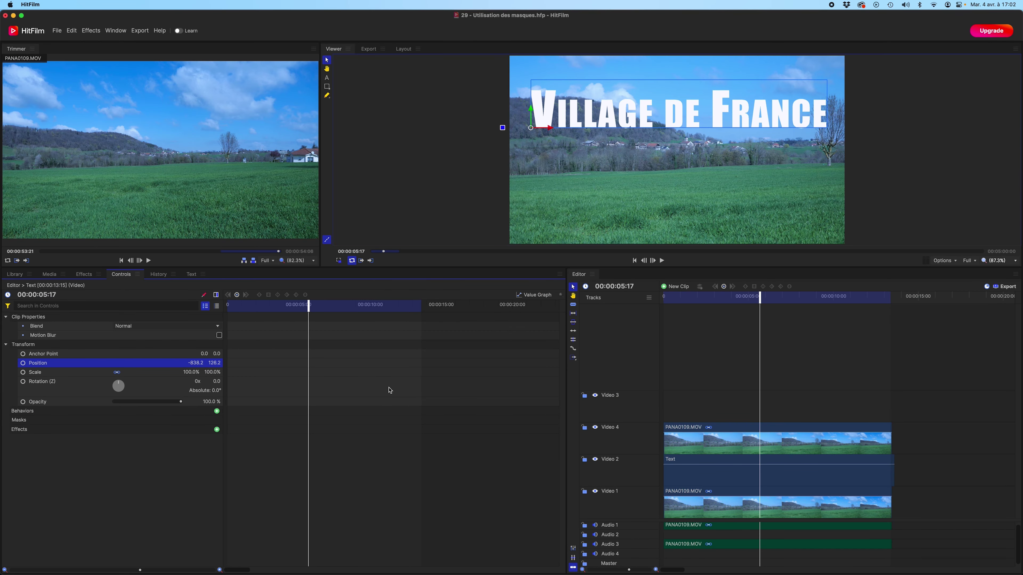
Create a Position keyframe for the Text clip at 00:00:05:00
{"action": "left_click_drag", "start_coordinate": [760, 301], "coordinate": [749, 303]}
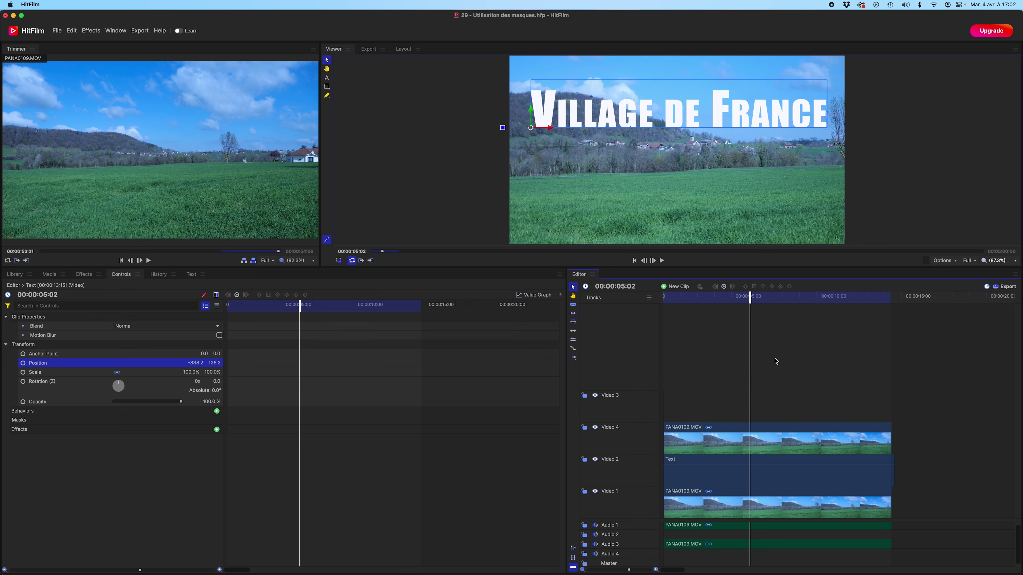
{"action": "key", "text": "Left"}
{"action": "key", "text": "Left"}
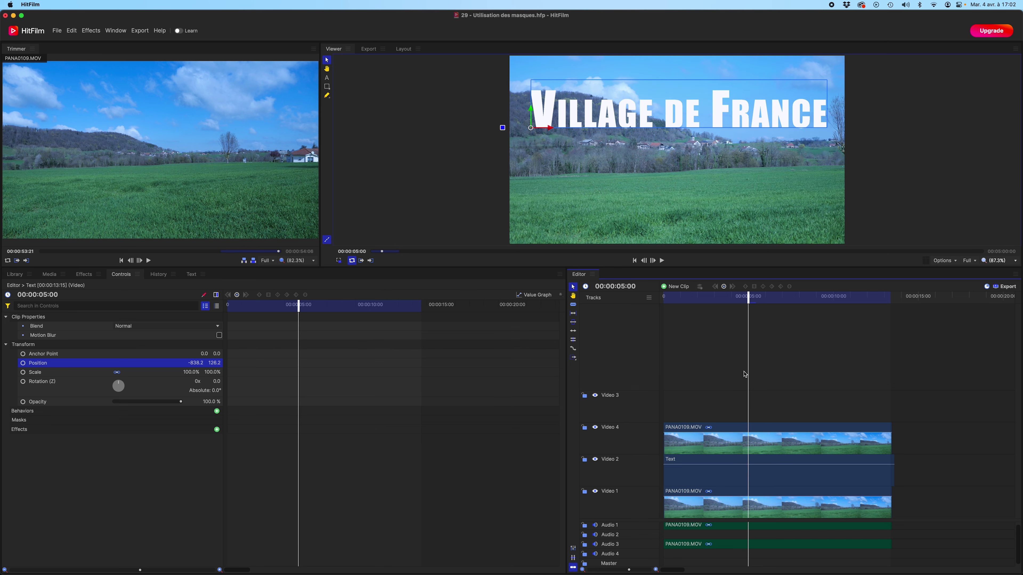
{"action": "left_click", "coordinate": [23, 363]}
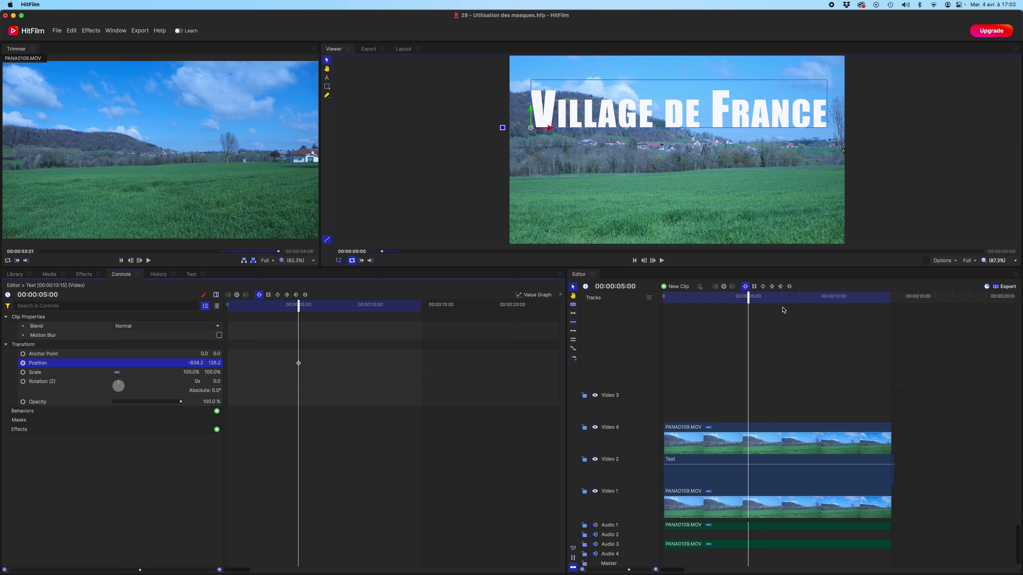
At 00:00:00:00, set the title's vertical position to -491.7, hiding it behind the field, and play the animation
{"action": "left_click_drag", "start_coordinate": [750, 298], "coordinate": [606, 326]}
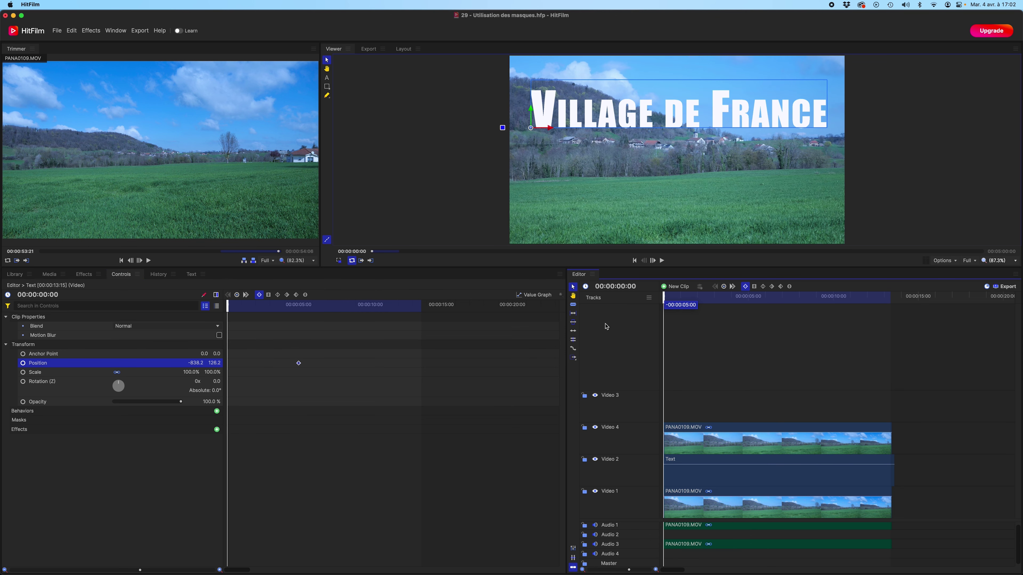
{"action": "left_click_drag", "start_coordinate": [214, 363], "coordinate": [199, 386]}
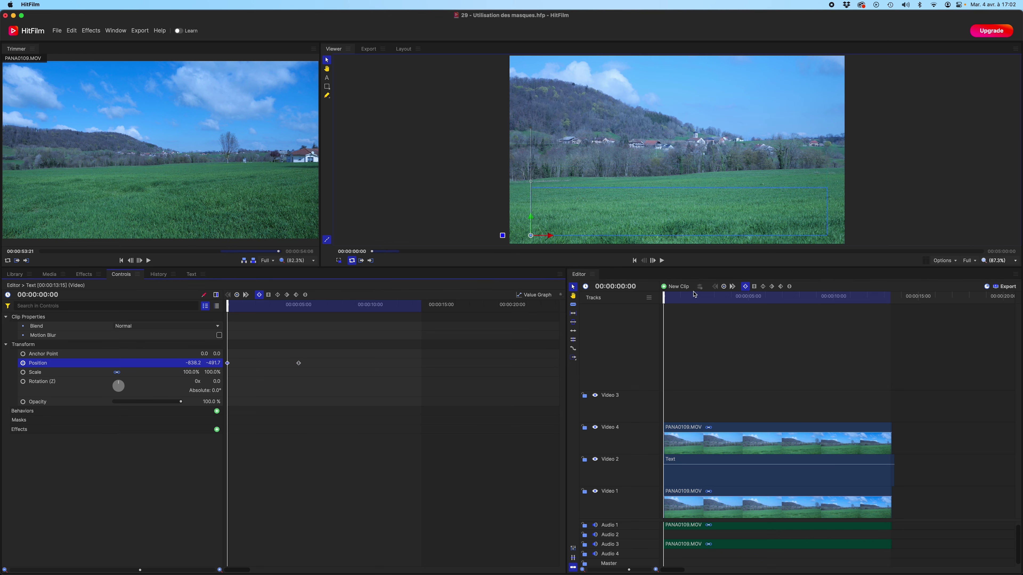
{"action": "key", "text": "space"}
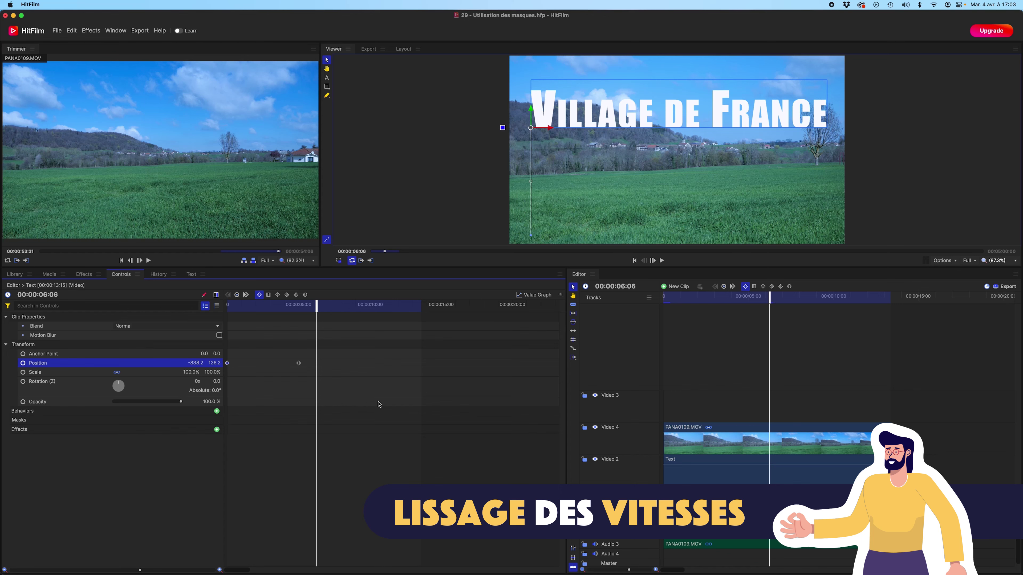
Apply smooth interpolation to both Position keyframes of the Text clip and play the eased title movement from the start
{"action": "left_click_drag", "start_coordinate": [354, 395], "coordinate": [224, 346]}
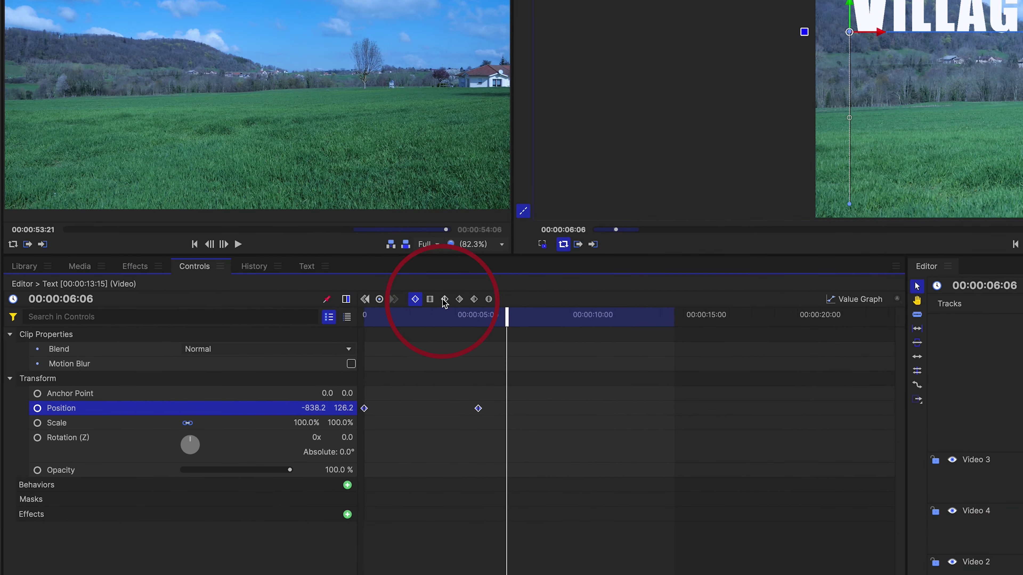
{"action": "left_click", "coordinate": [278, 296]}
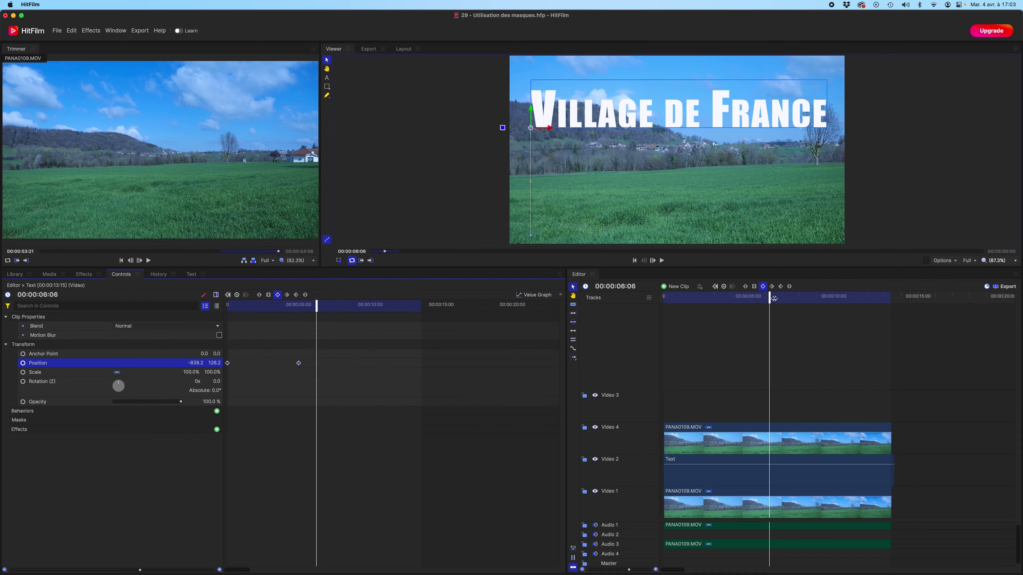
{"action": "key", "text": "space"}
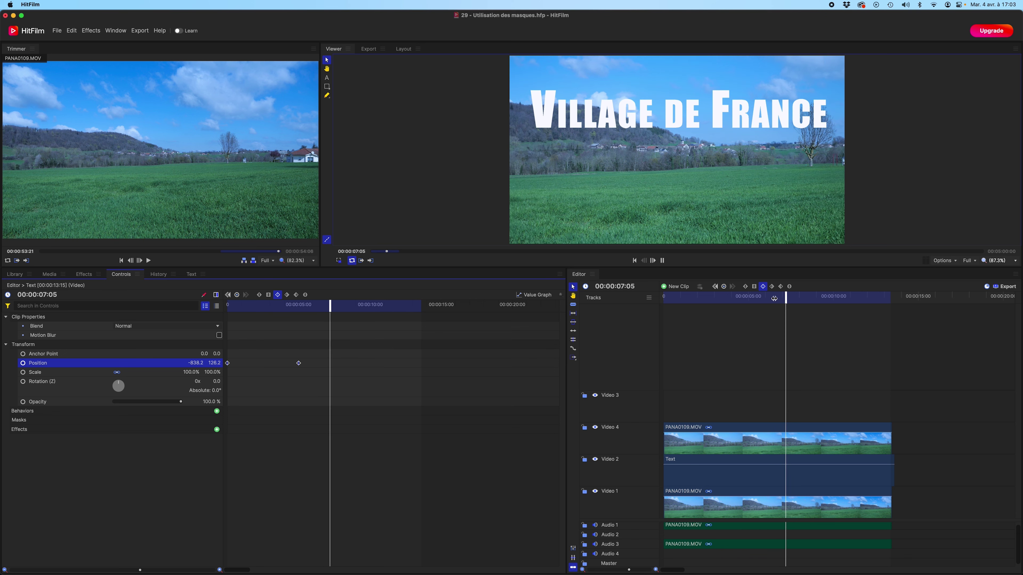
{"action": "key", "text": "Home"}
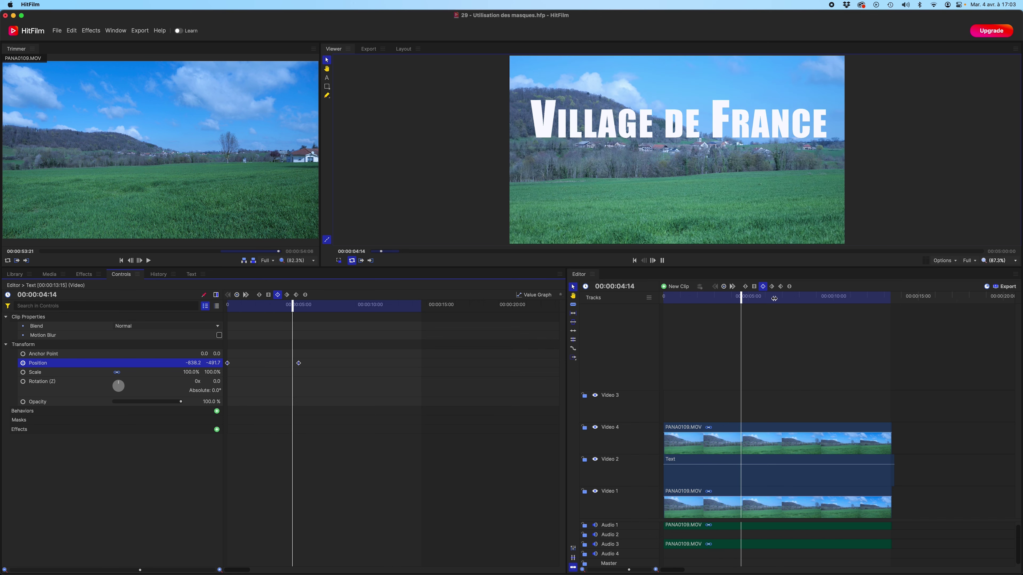
{"action": "key", "text": "space"}
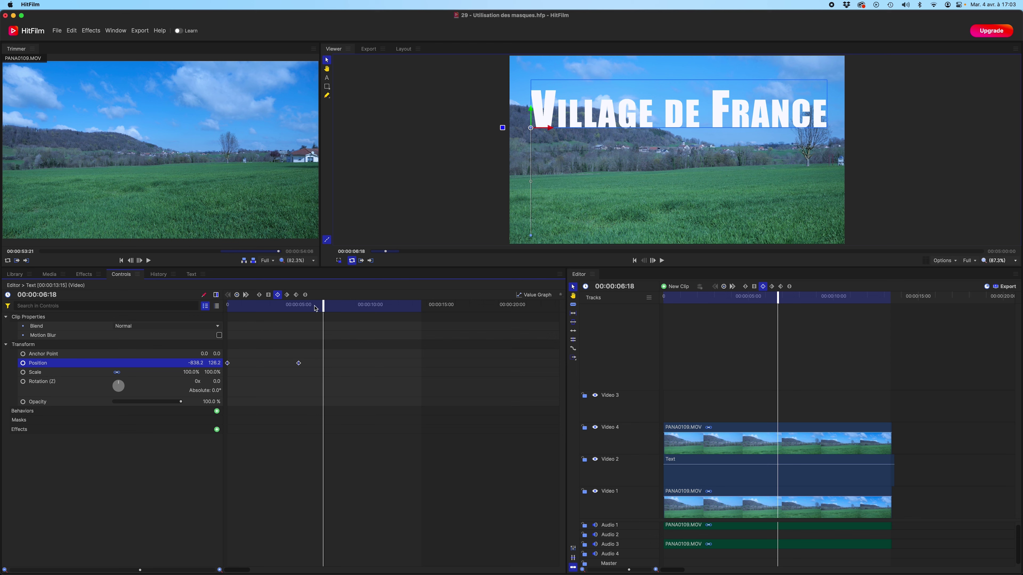
Convert both Position keyframes of the Text clip to Manual Bezier interpolation
{"action": "left_click_drag", "start_coordinate": [324, 306], "coordinate": [284, 329]}
{"action": "left_click_drag", "start_coordinate": [363, 424], "coordinate": [222, 343]}
{"action": "left_click", "coordinate": [306, 295]}
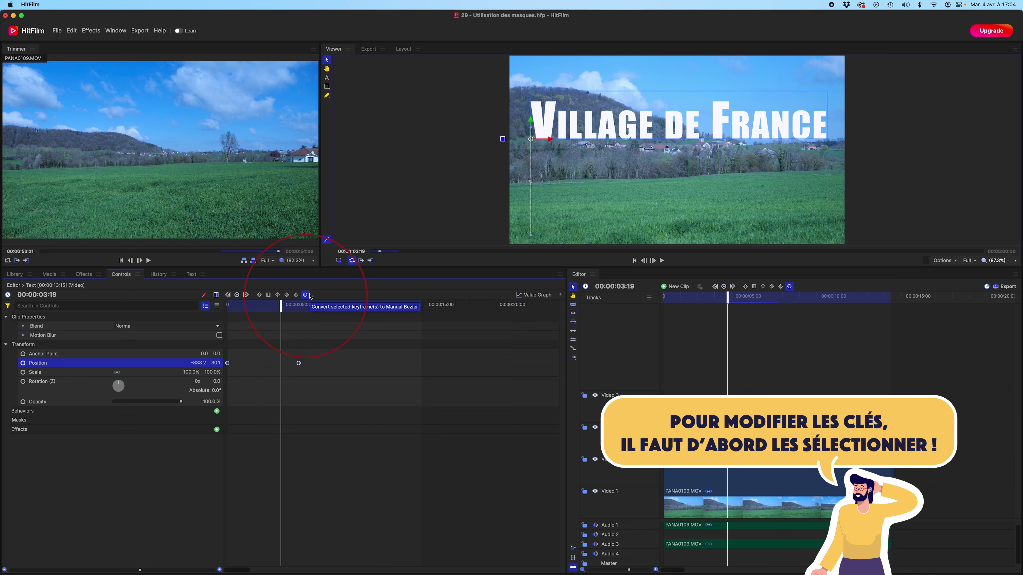
Reshape the vertical Position curve in the value graph for a fast start and long slow-down, and play the title animation from the start
{"action": "left_click", "coordinate": [538, 296]}
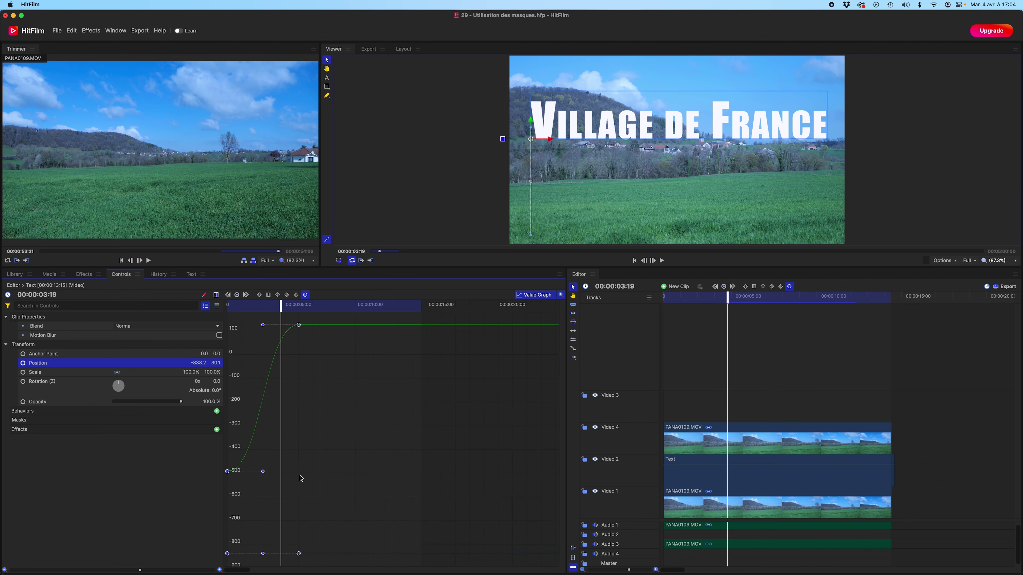
{"action": "left_click_drag", "start_coordinate": [263, 471], "coordinate": [223, 406]}
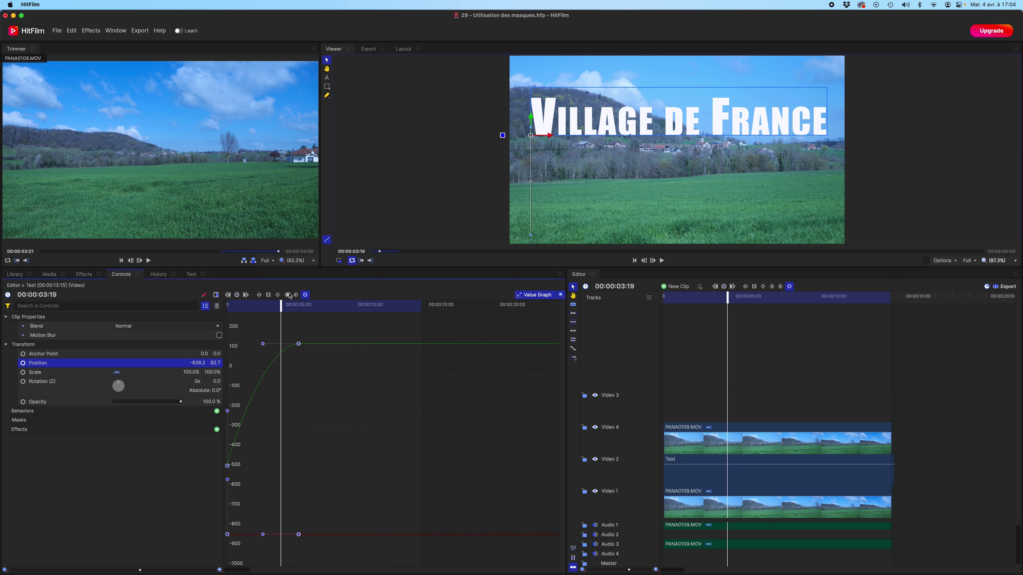
{"action": "left_click_drag", "start_coordinate": [281, 305], "coordinate": [328, 335]}
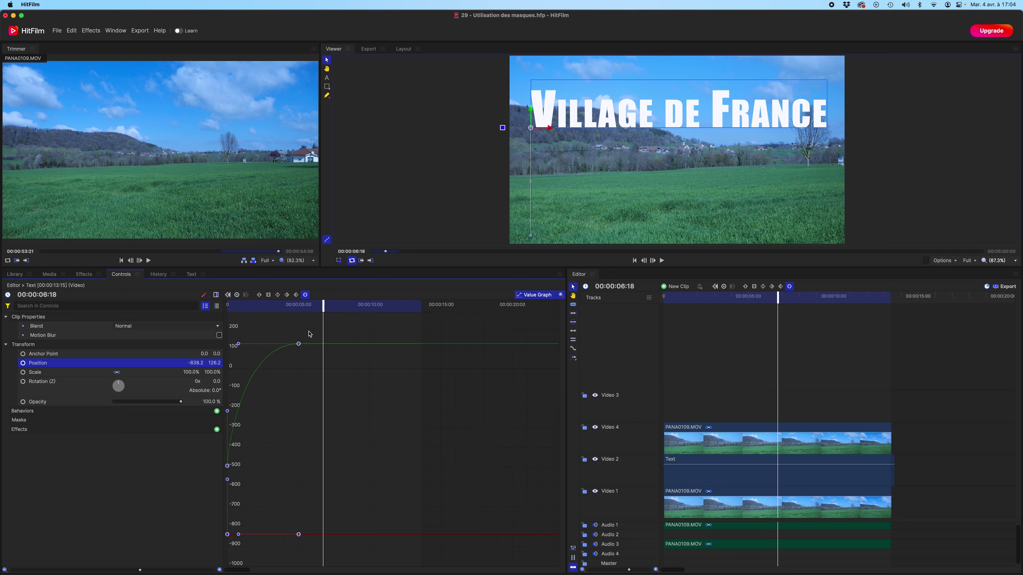
{"action": "key", "text": "Home"}
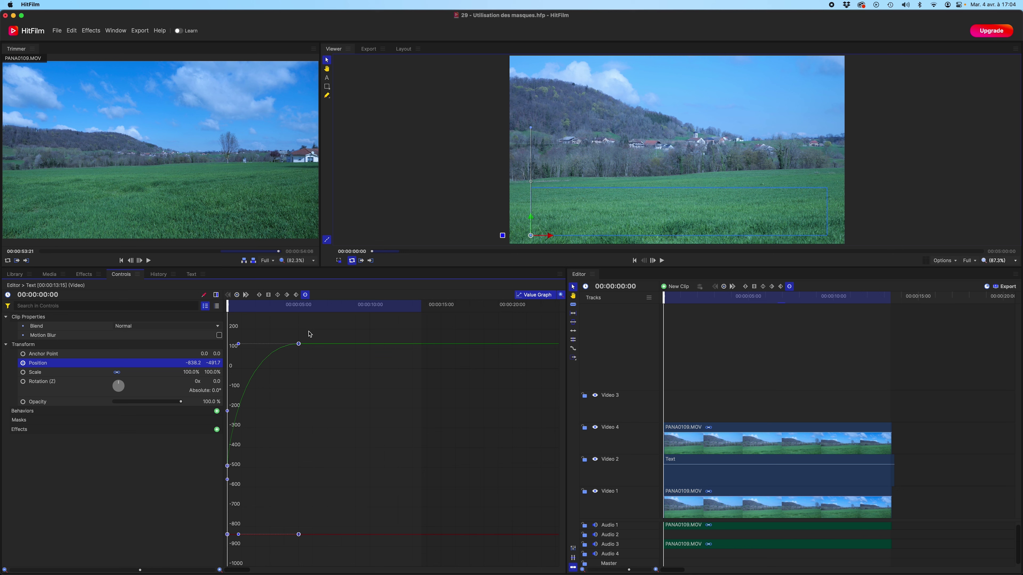
{"action": "key", "text": "space"}
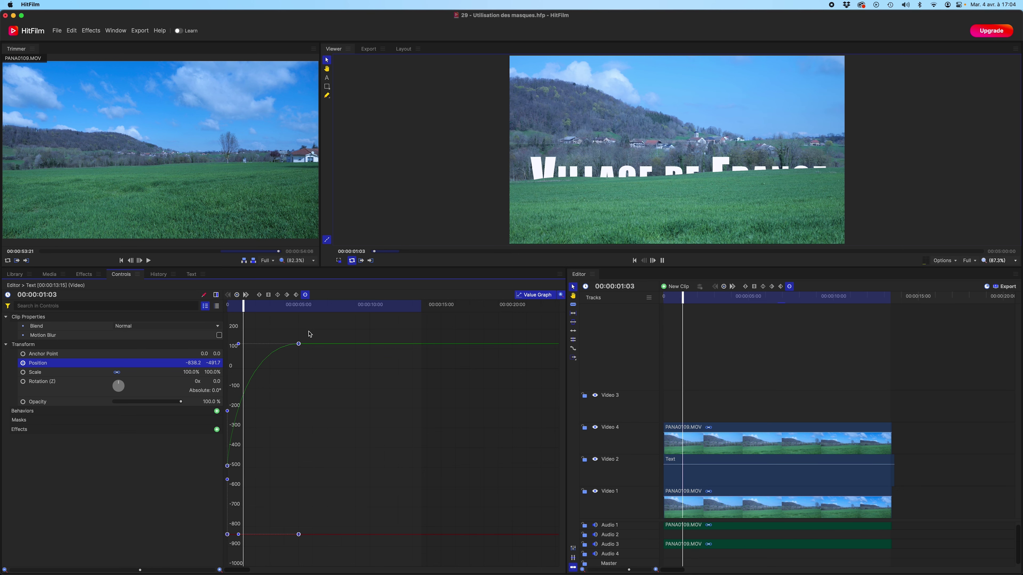